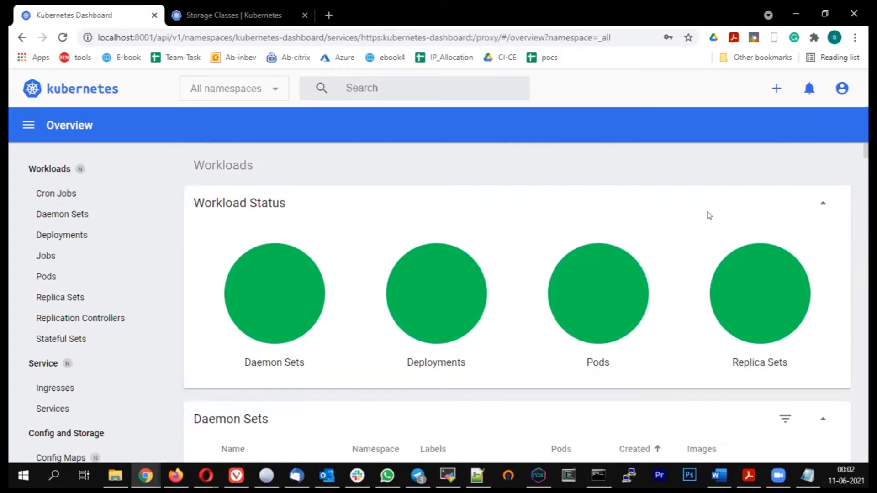
Step: Start creating a new resource, look at the input and file methods, and choose creation from a form
{"action": "left_click", "coordinate": [775, 90]}
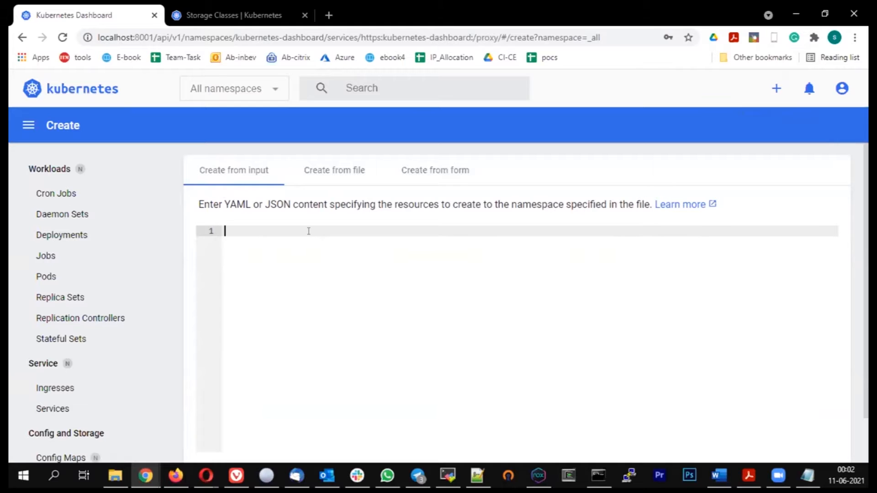
{"action": "scroll", "coordinate": [307, 232], "scroll_direction": "down", "scroll_amount": 1}
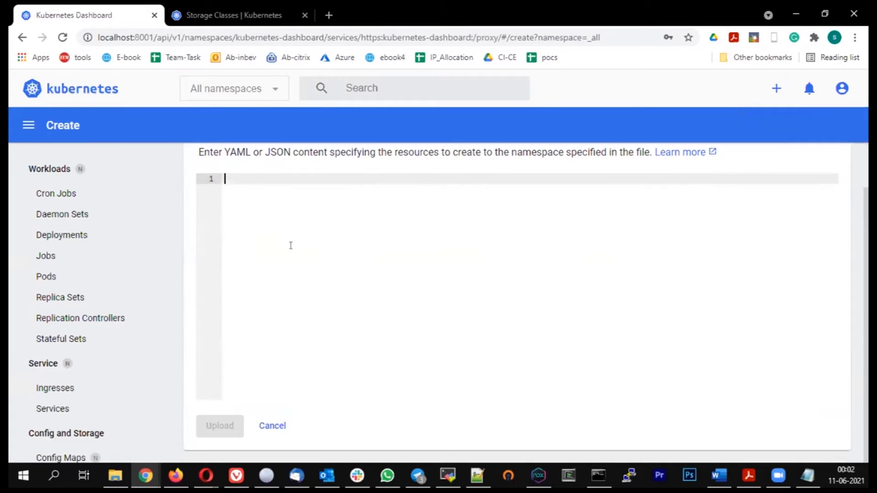
{"action": "scroll", "coordinate": [298, 241], "scroll_direction": "up", "scroll_amount": 1}
{"action": "left_click", "coordinate": [339, 171]}
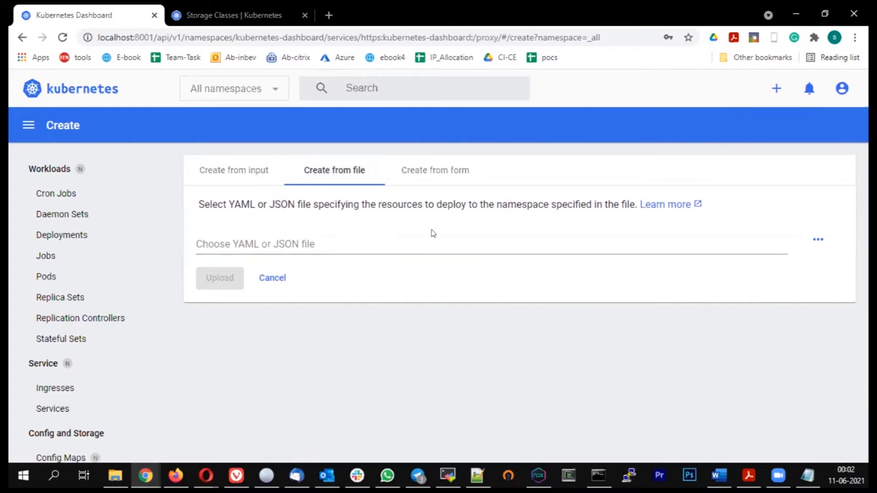
{"action": "left_click", "coordinate": [420, 172]}
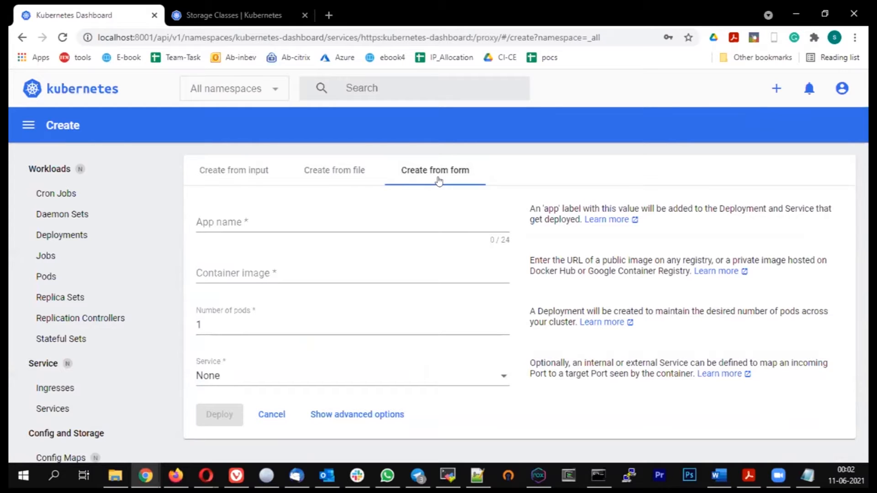
Step: Search the web for docker nginx in a new browser tab and open the nginx page on Docker Hub
{"action": "left_click", "coordinate": [253, 15]}
{"action": "left_click", "coordinate": [329, 15]}
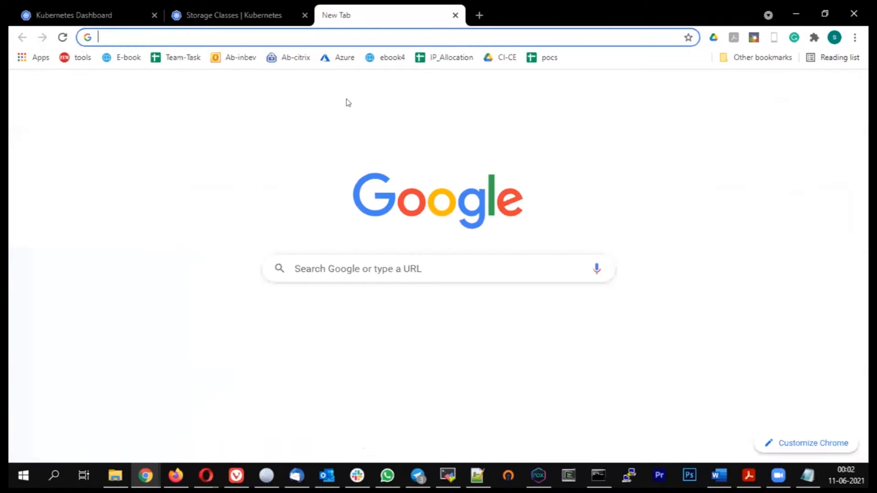
{"action": "type", "text": "doc"}
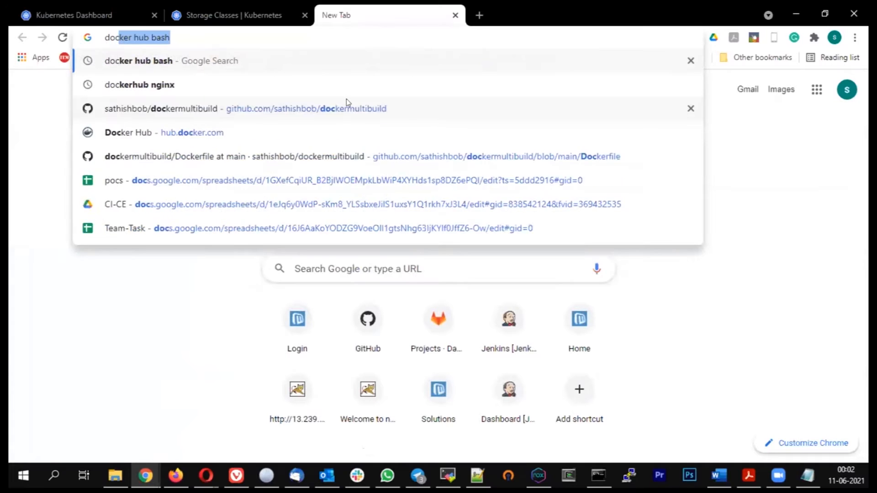
{"action": "type", "text": "ker"}
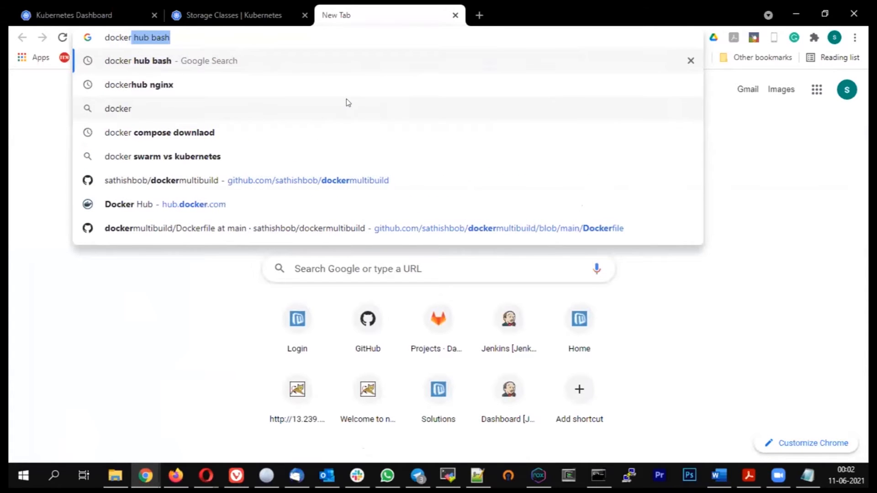
{"action": "type", "text": " ng"}
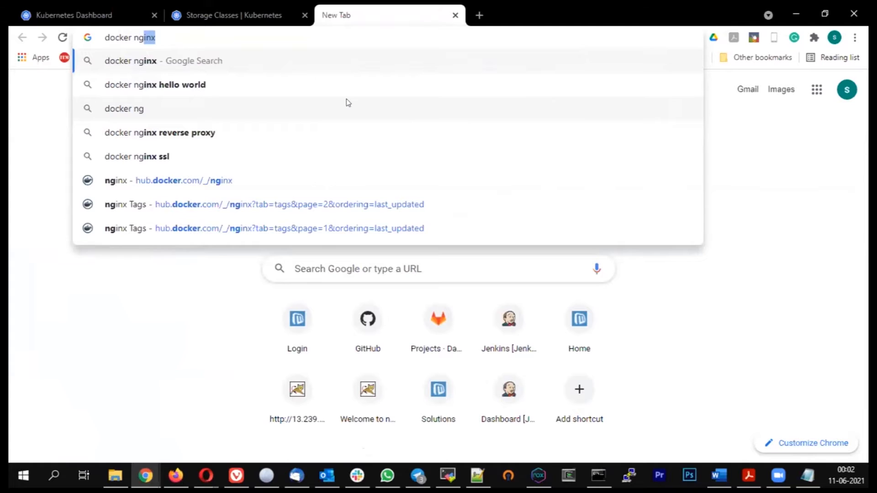
{"action": "key", "text": "Return"}
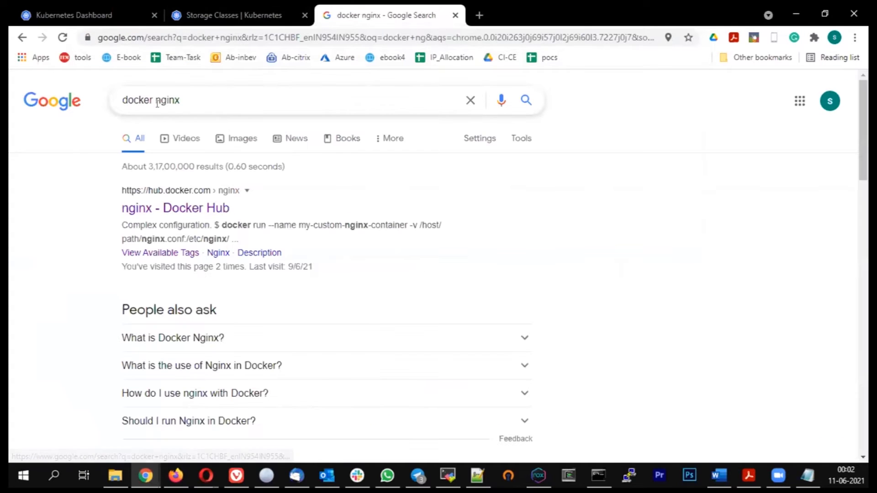
{"action": "left_click", "coordinate": [173, 208]}
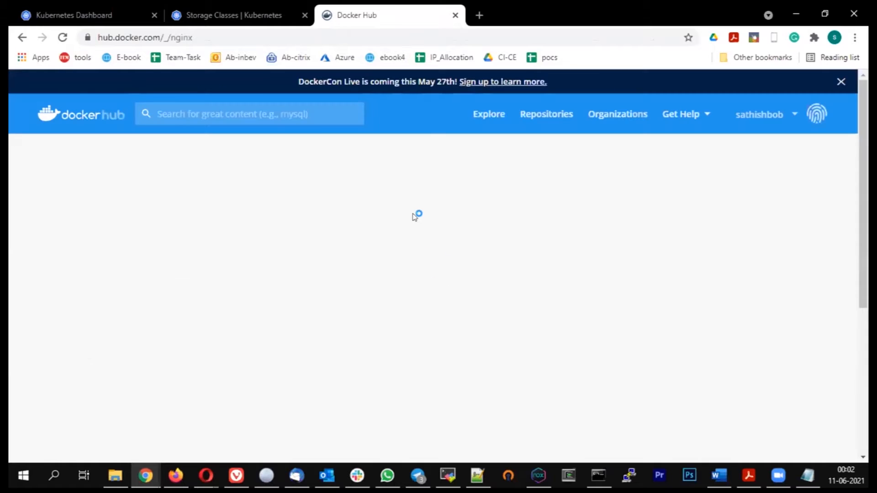
Step: Look through the nginx image's Docker Hub page and copy the image name nginx from its pull command
{"action": "scroll", "coordinate": [396, 216], "scroll_direction": "down", "scroll_amount": 3}
{"action": "scroll", "coordinate": [397, 216], "scroll_direction": "down", "scroll_amount": 7}
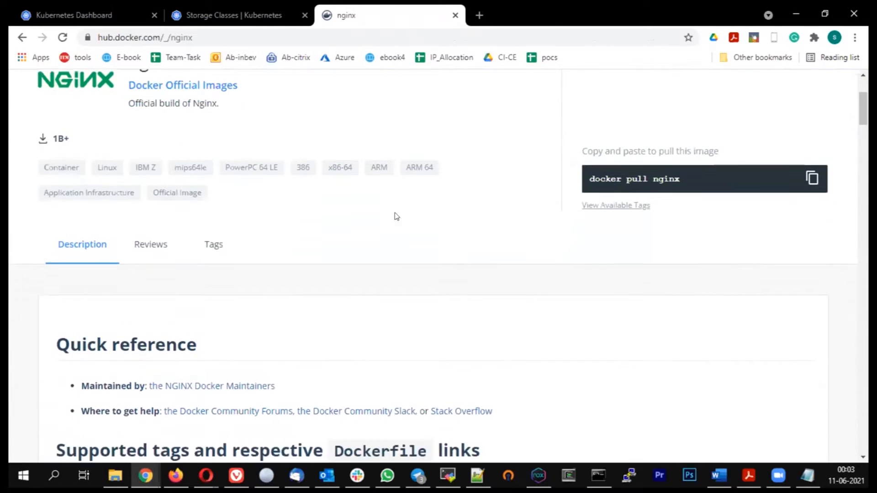
{"action": "scroll", "coordinate": [396, 217], "scroll_direction": "down", "scroll_amount": 15}
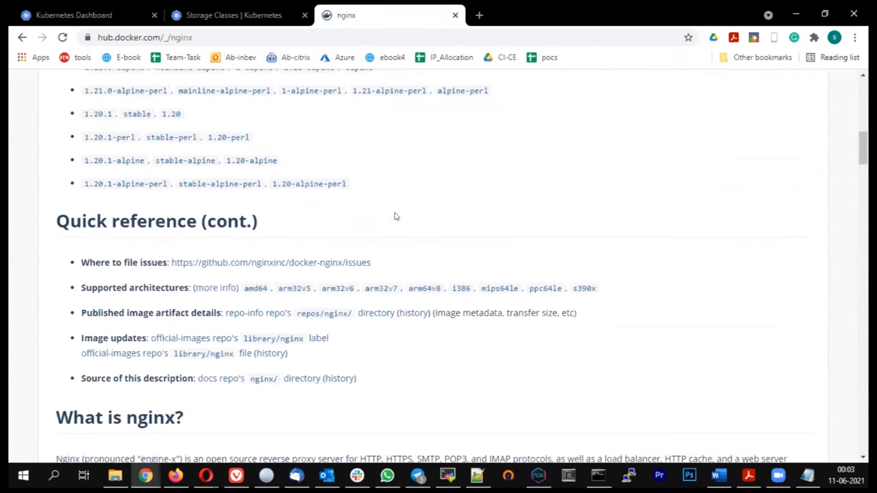
{"action": "scroll", "coordinate": [397, 217], "scroll_direction": "down", "scroll_amount": 5}
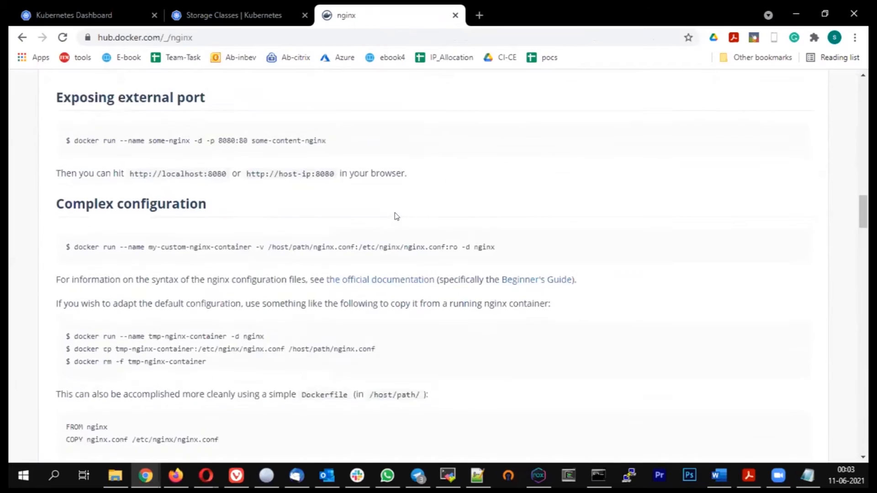
{"action": "scroll", "coordinate": [397, 216], "scroll_direction": "up", "scroll_amount": 20}
{"action": "scroll", "coordinate": [396, 217], "scroll_direction": "up", "scroll_amount": 4}
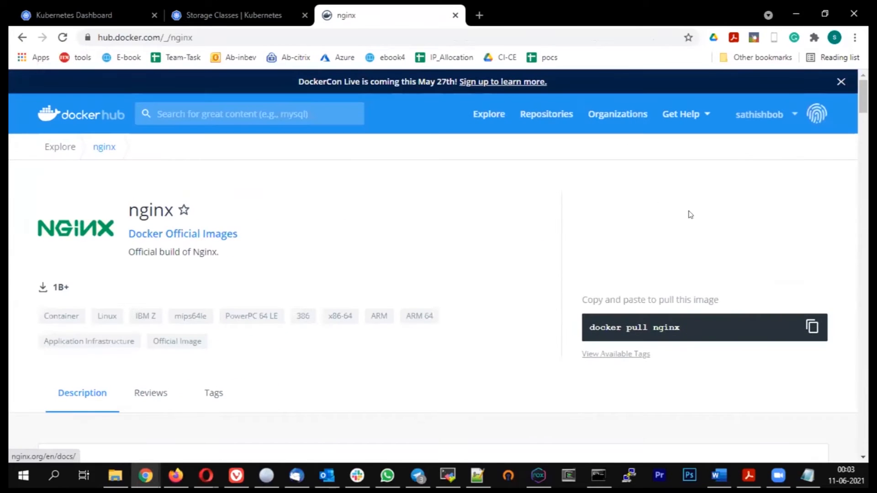
{"action": "double_click", "coordinate": [669, 325]}
{"action": "right_click", "coordinate": [664, 325]}
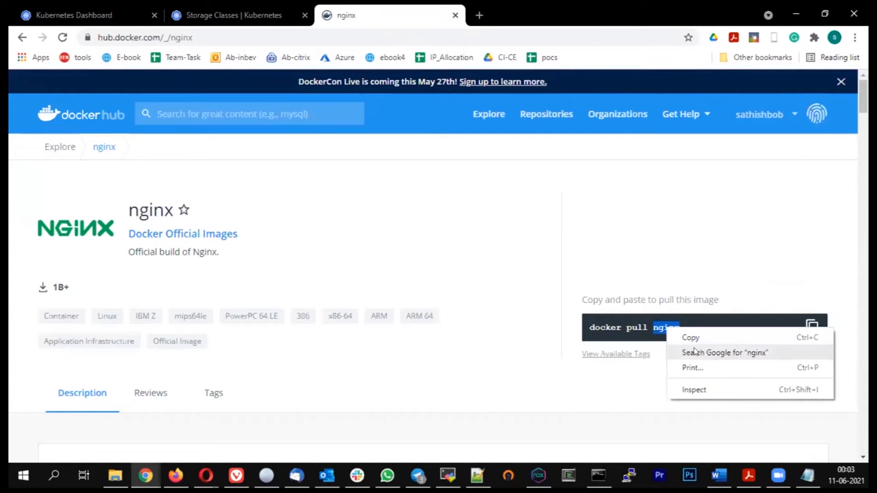
{"action": "left_click", "coordinate": [689, 337]}
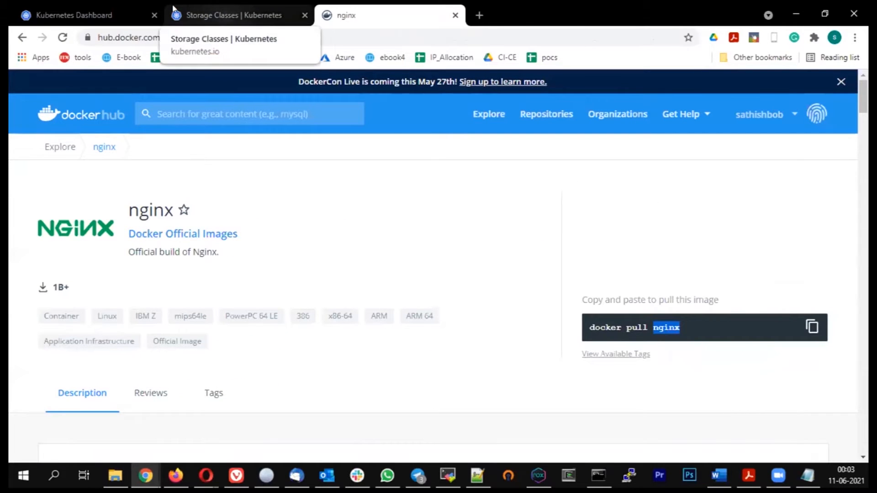
Step: Return to the Kubernetes Dashboard creation form and enter myfirstapp as the app name
{"action": "left_click", "coordinate": [68, 15]}
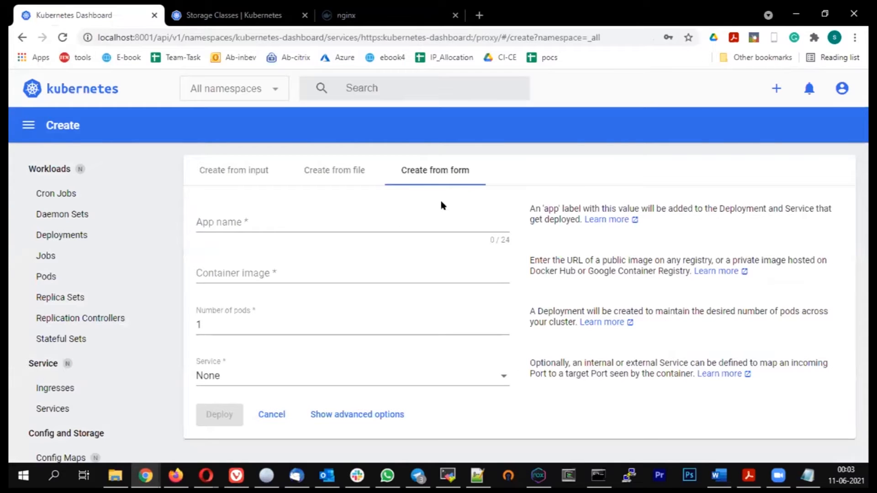
{"action": "left_click", "coordinate": [268, 221]}
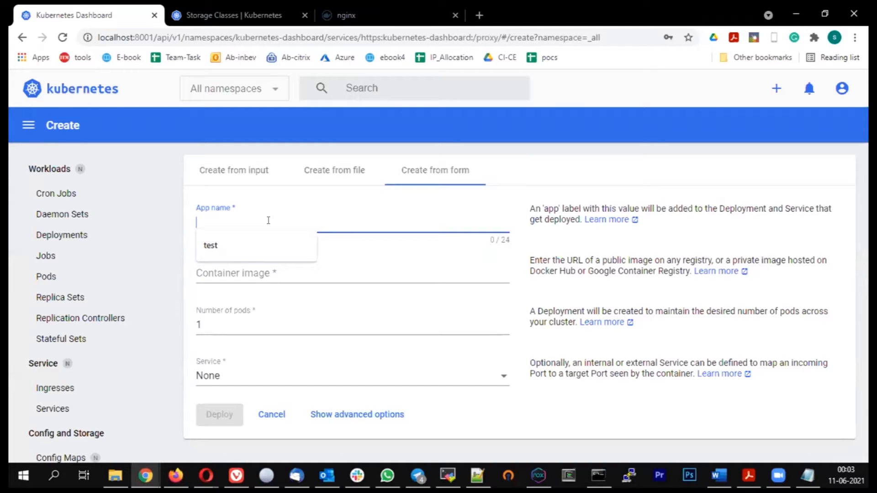
{"action": "type", "text": "myf"}
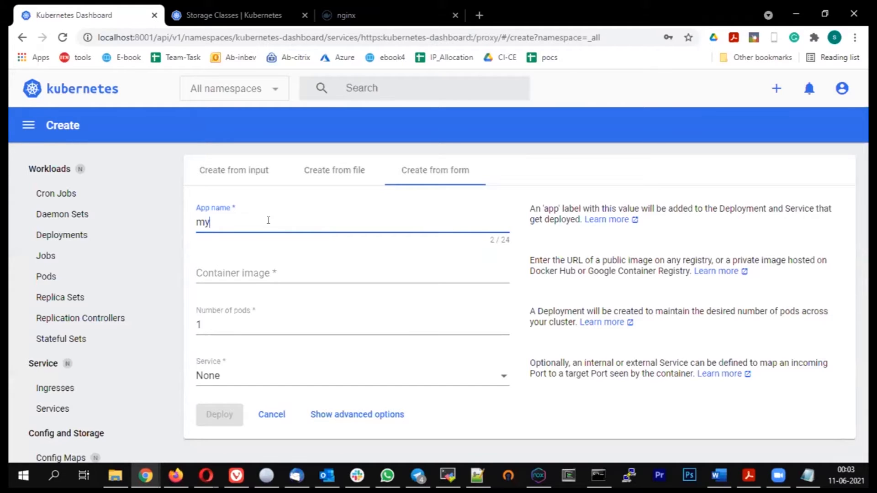
{"action": "key", "text": "BackSpace"}
{"action": "key", "text": "BackSpace"}
{"action": "key", "text": "BackSpace"}
{"action": "type", "text": "myfirs"}
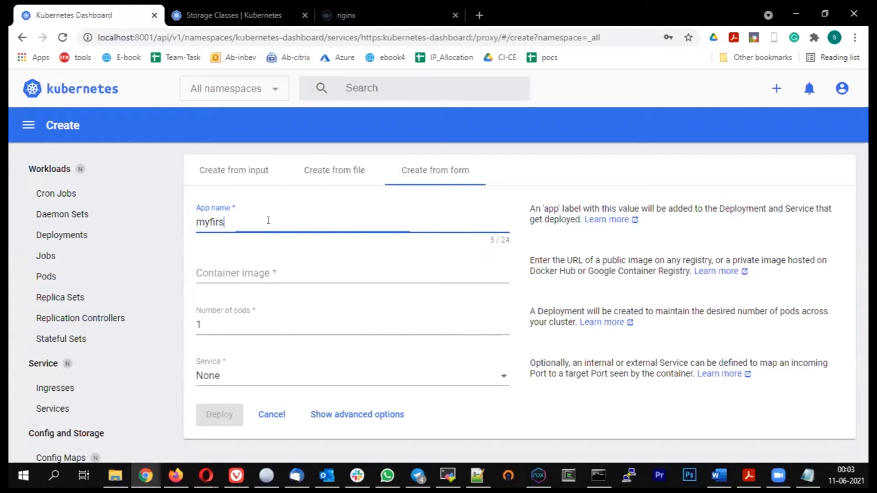
{"action": "type", "text": "tapp"}
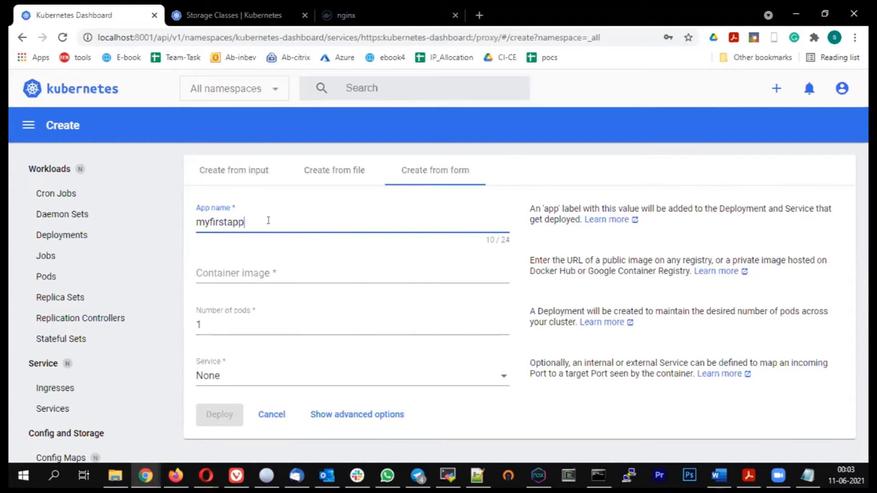
Step: Set the container image to nginx and the number of pods to 4
{"action": "left_click", "coordinate": [249, 271]}
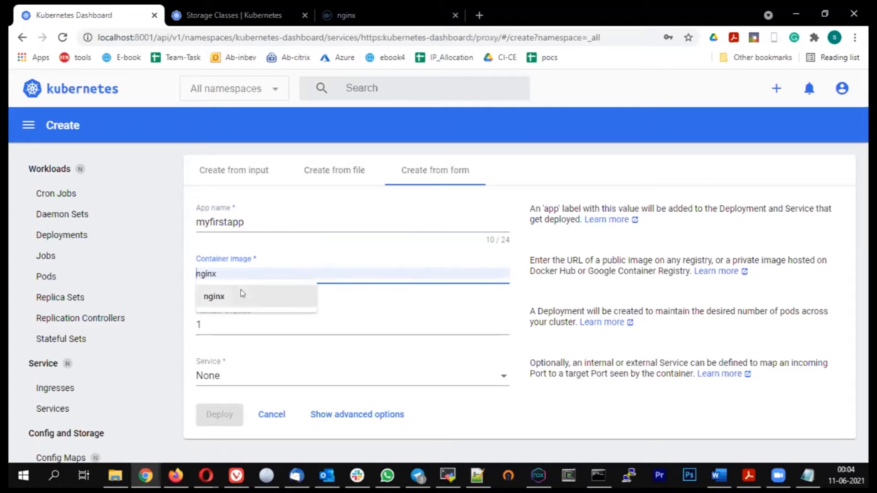
{"action": "left_click", "coordinate": [227, 296]}
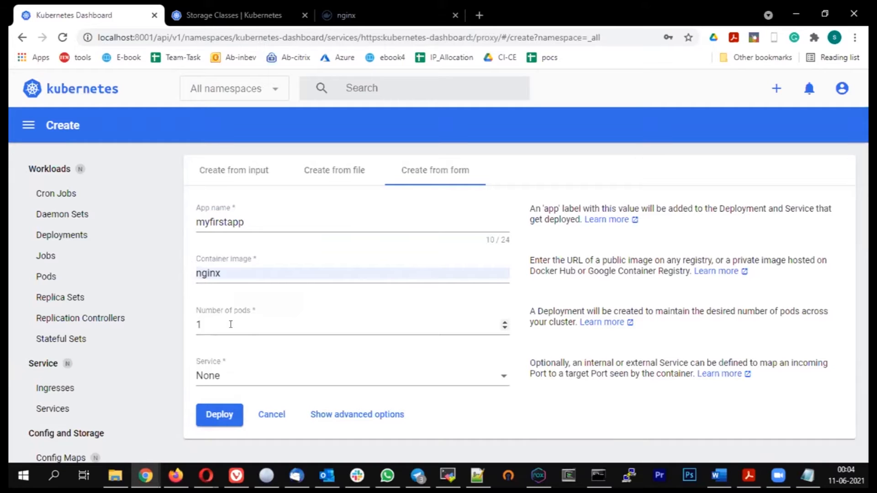
{"action": "double_click", "coordinate": [230, 324]}
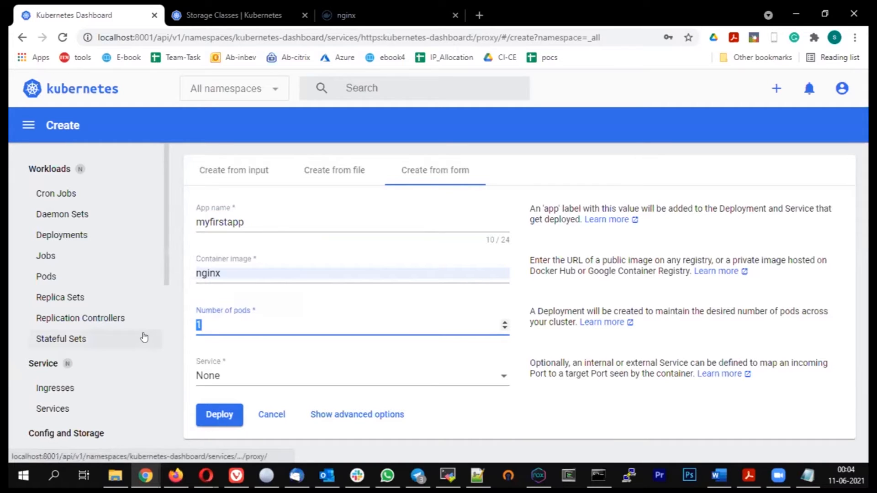
{"action": "type", "text": "4"}
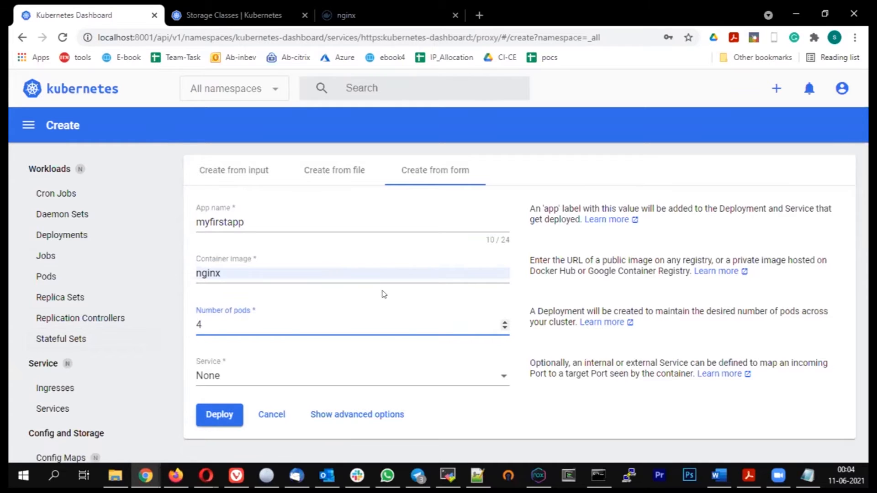
Step: Open the form's service choices and view the load balancer list in the AWS EC2 console
{"action": "left_click", "coordinate": [280, 381]}
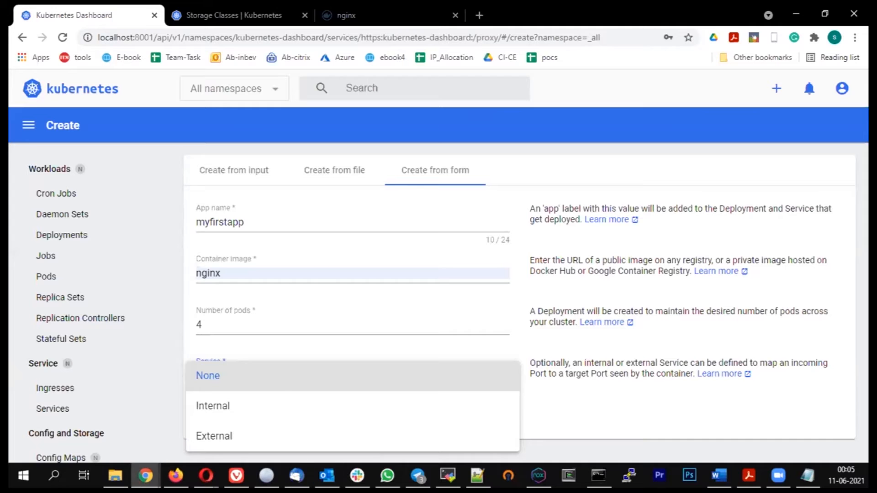
{"action": "mouse_move", "coordinate": [145, 475]}
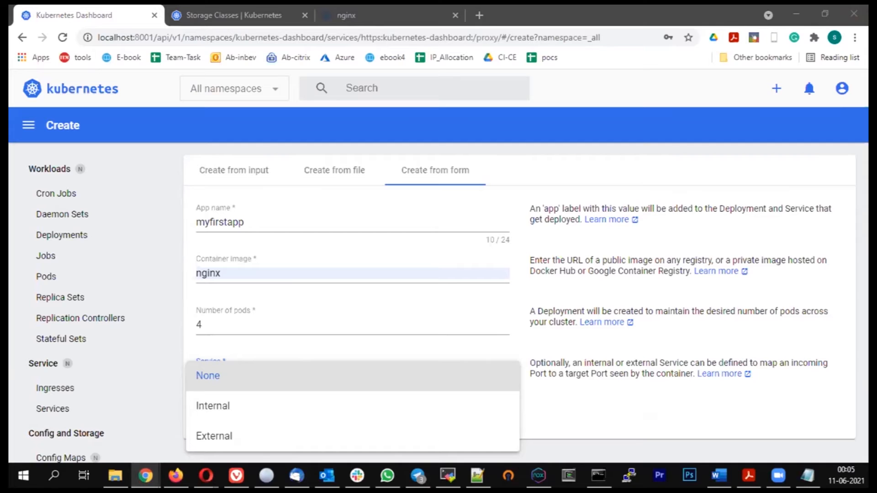
{"action": "key", "text": "alt+Tab"}
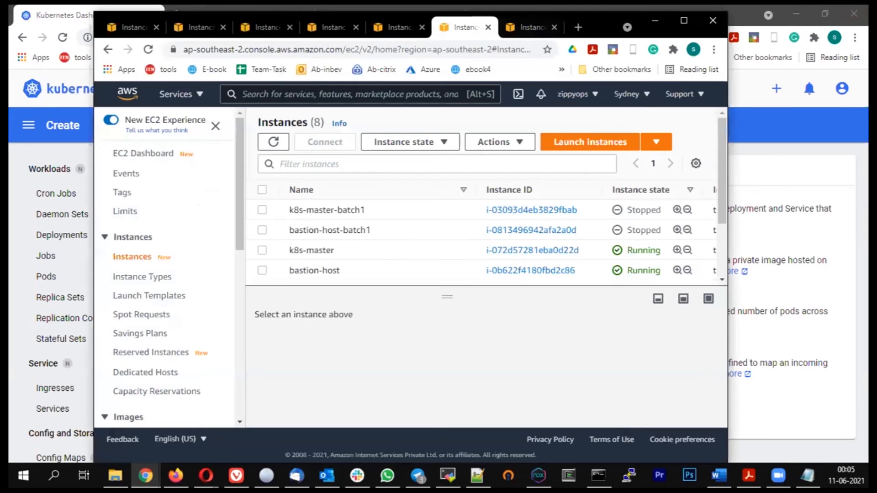
{"action": "double_click", "coordinate": [602, 16]}
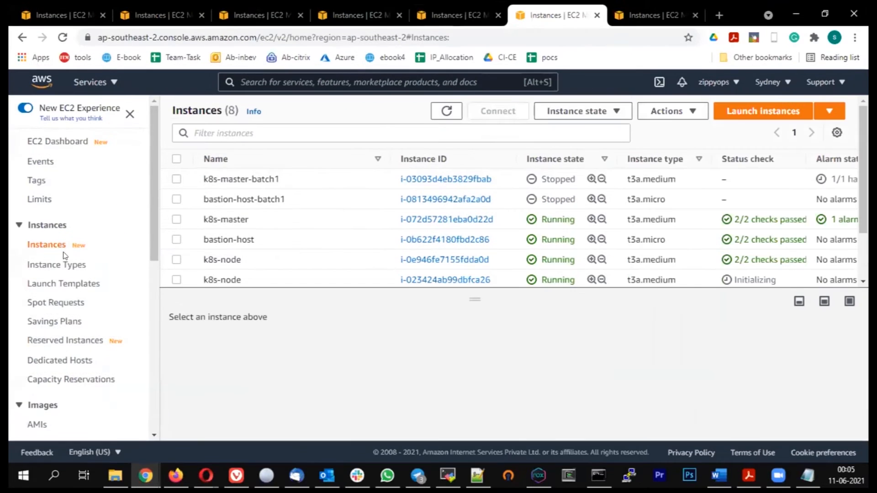
{"action": "scroll", "coordinate": [64, 256], "scroll_direction": "down", "scroll_amount": 2}
{"action": "scroll", "coordinate": [72, 262], "scroll_direction": "down", "scroll_amount": 5}
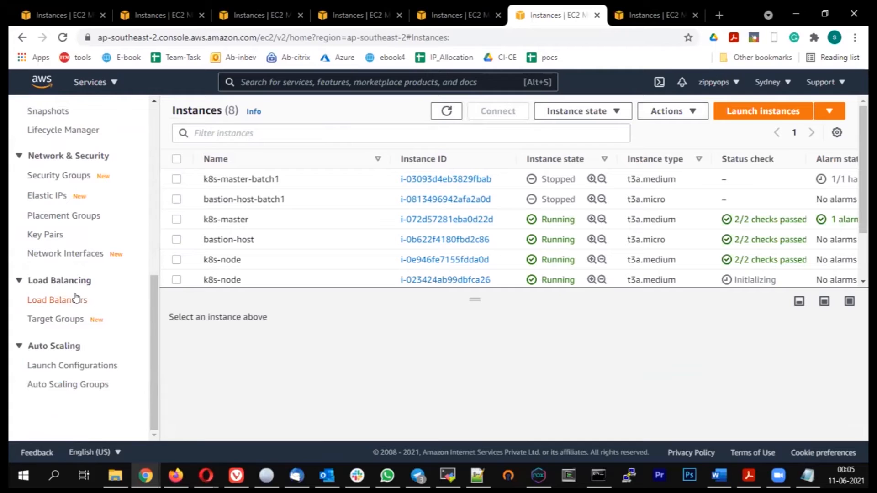
{"action": "left_click", "coordinate": [75, 300]}
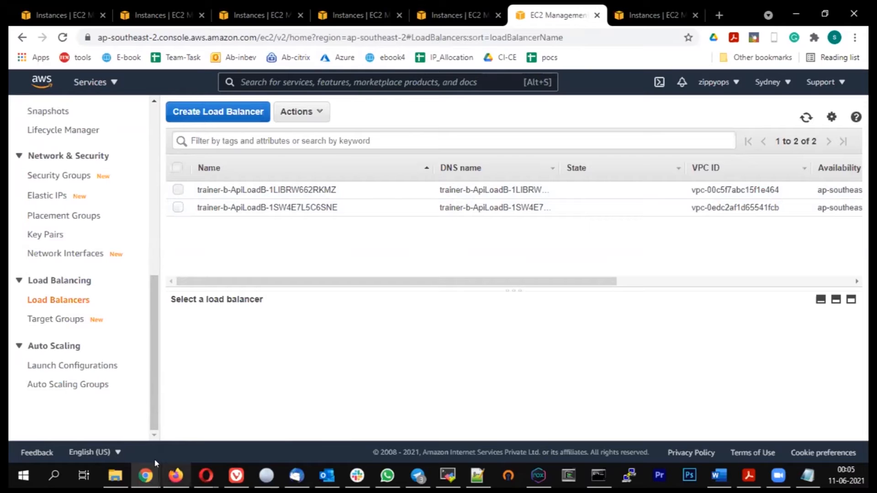
Step: Return to the Kubernetes Dashboard form and set the app's service to External
{"action": "left_click", "coordinate": [145, 475]}
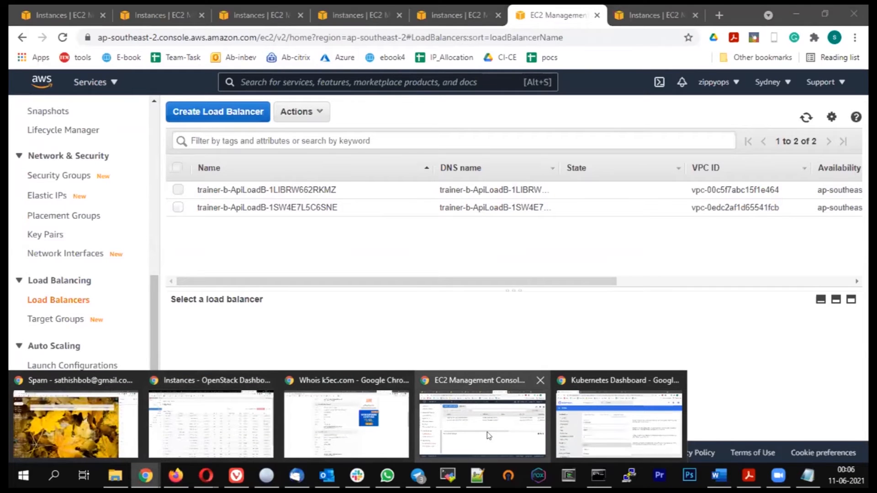
{"action": "left_click", "coordinate": [587, 427]}
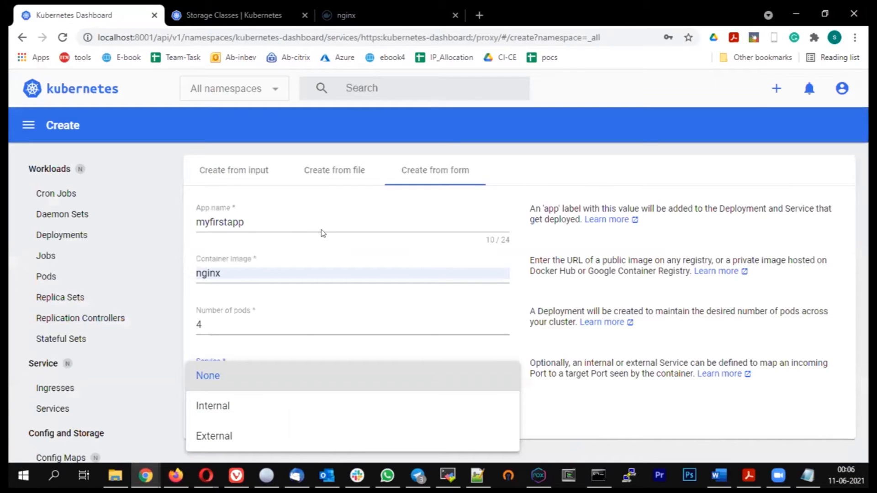
{"action": "left_click", "coordinate": [218, 436]}
{"action": "scroll", "coordinate": [416, 265], "scroll_direction": "down", "scroll_amount": 1}
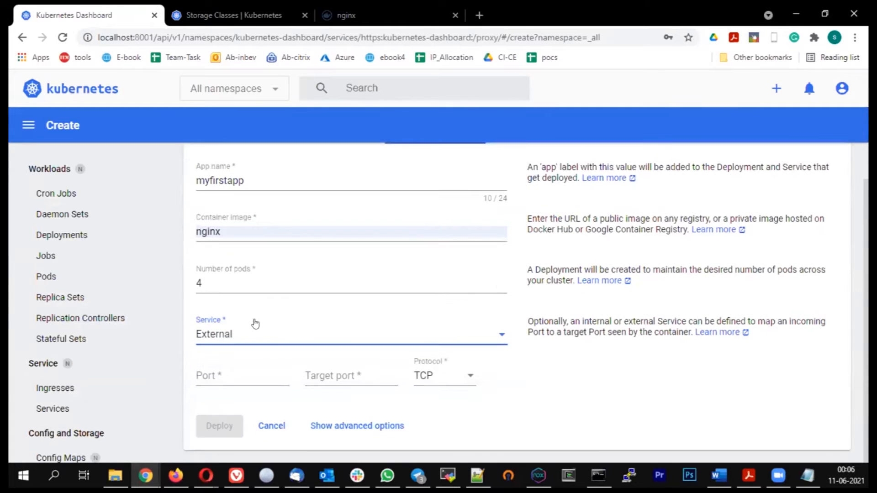
Step: Map the external service's port 80 to target port 80 using the TCP protocol
{"action": "left_click", "coordinate": [214, 372]}
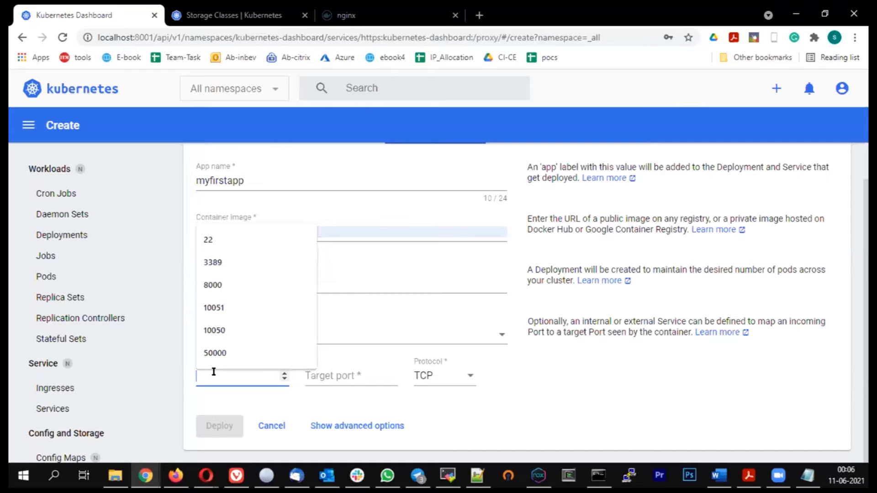
{"action": "type", "text": "80"}
{"action": "left_click", "coordinate": [328, 376]}
{"action": "type", "text": "80"}
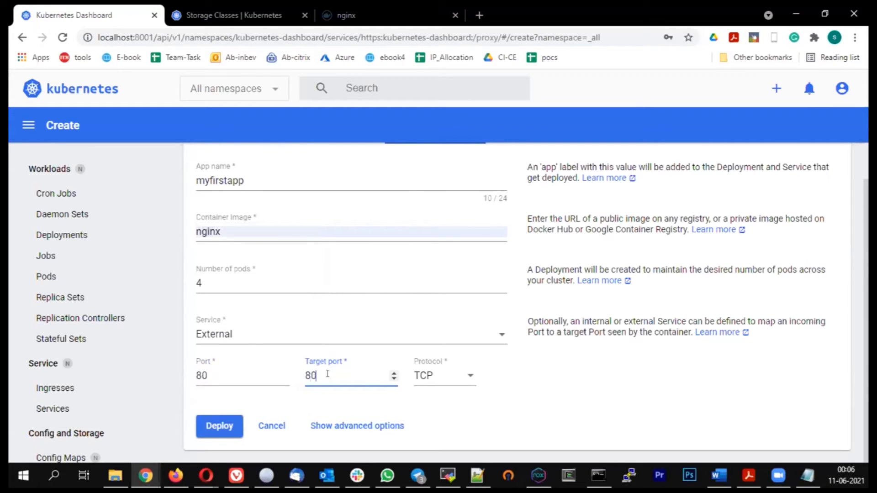
{"action": "left_click", "coordinate": [466, 375]}
{"action": "left_click", "coordinate": [459, 375]}
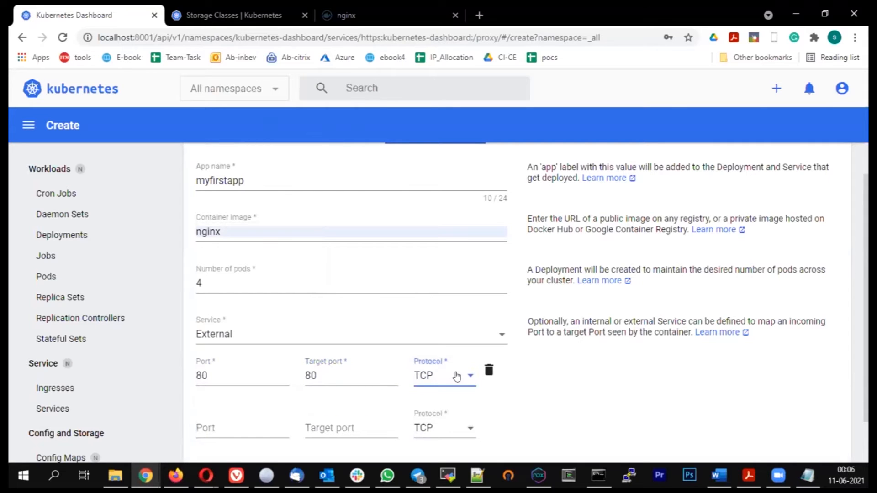
Step: Show the form's advanced options and examine the description field and the label key and value
{"action": "scroll", "coordinate": [479, 332], "scroll_direction": "down", "scroll_amount": 2}
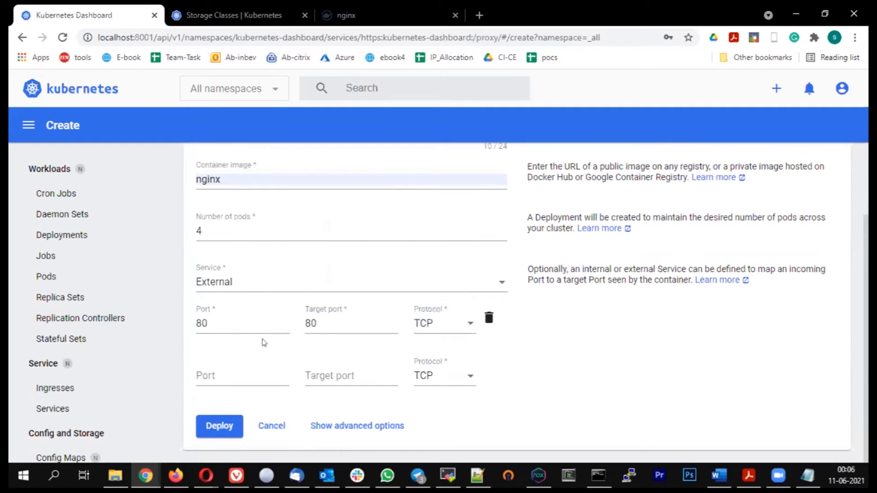
{"action": "scroll", "coordinate": [327, 254], "scroll_direction": "up", "scroll_amount": 4}
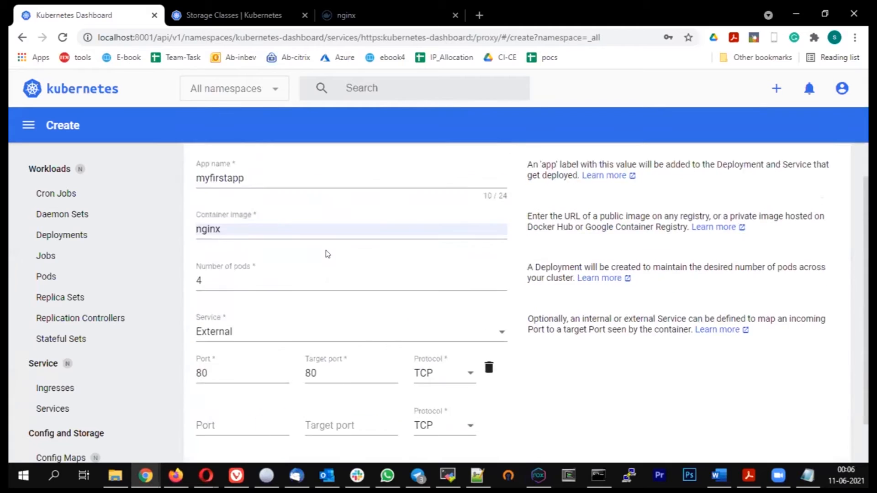
{"action": "scroll", "coordinate": [327, 255], "scroll_direction": "down", "scroll_amount": 3}
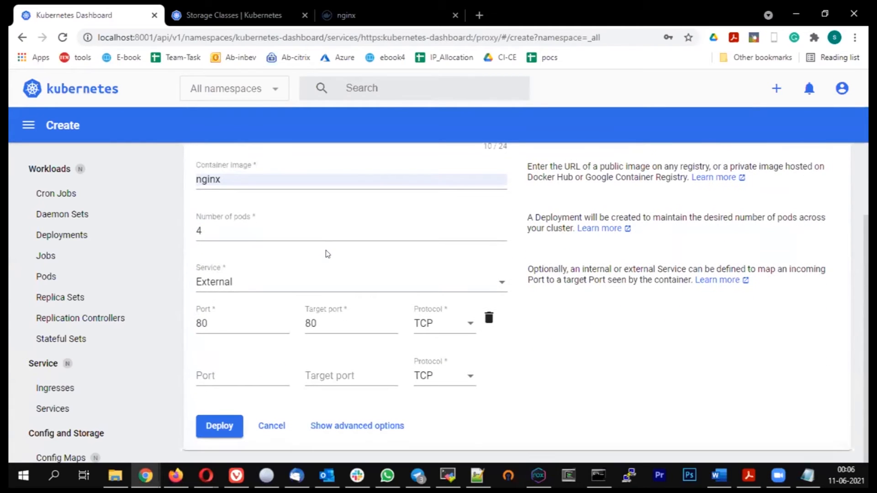
{"action": "scroll", "coordinate": [327, 255], "scroll_direction": "up", "scroll_amount": 2}
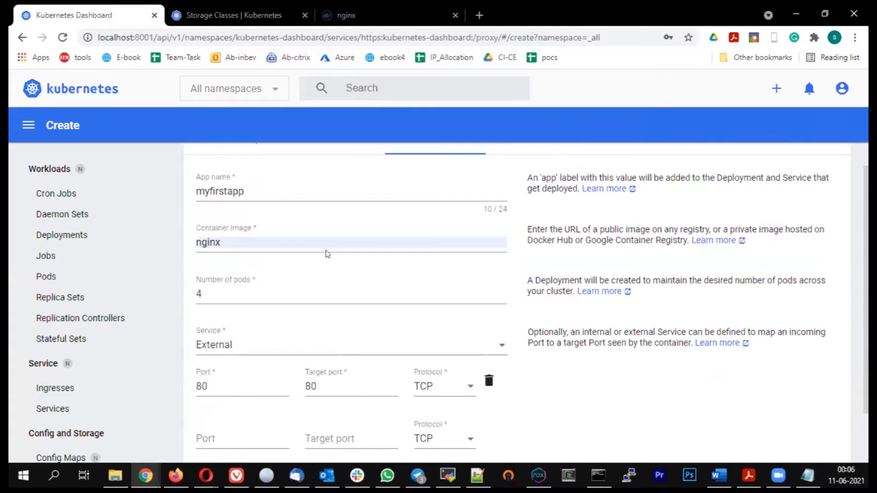
{"action": "scroll", "coordinate": [327, 255], "scroll_direction": "down", "scroll_amount": 2}
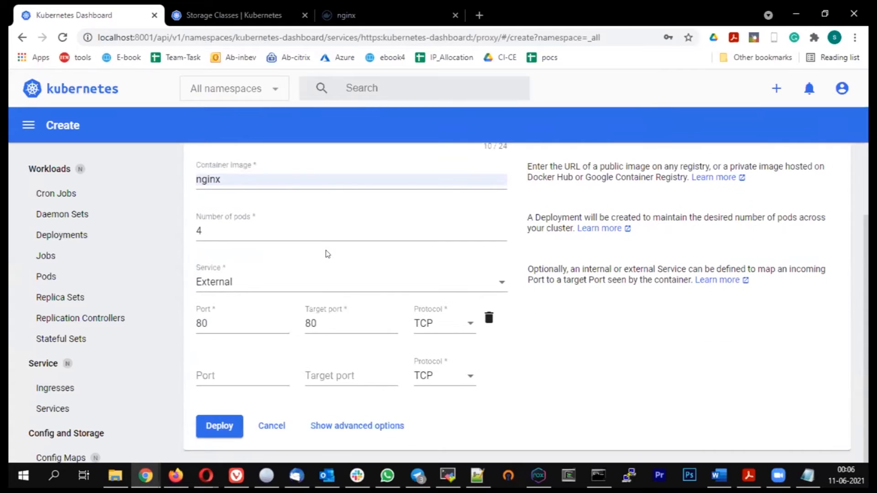
{"action": "left_click", "coordinate": [389, 426]}
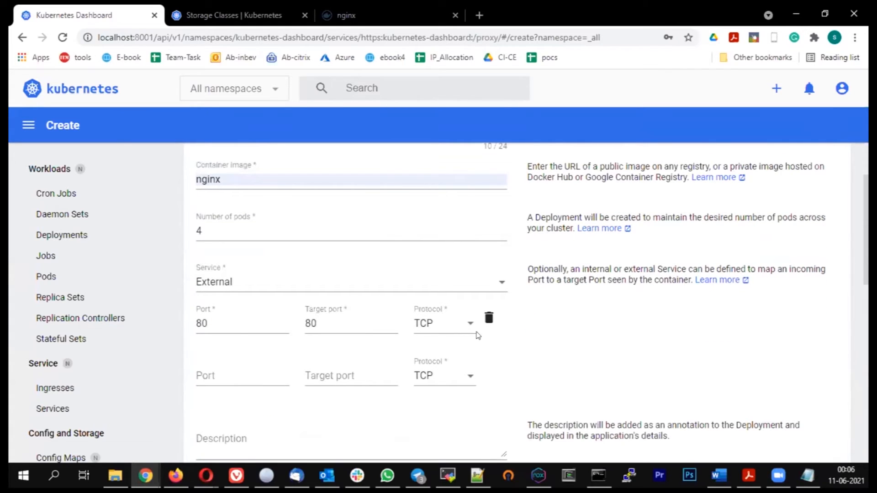
{"action": "scroll", "coordinate": [478, 335], "scroll_direction": "down", "scroll_amount": 4}
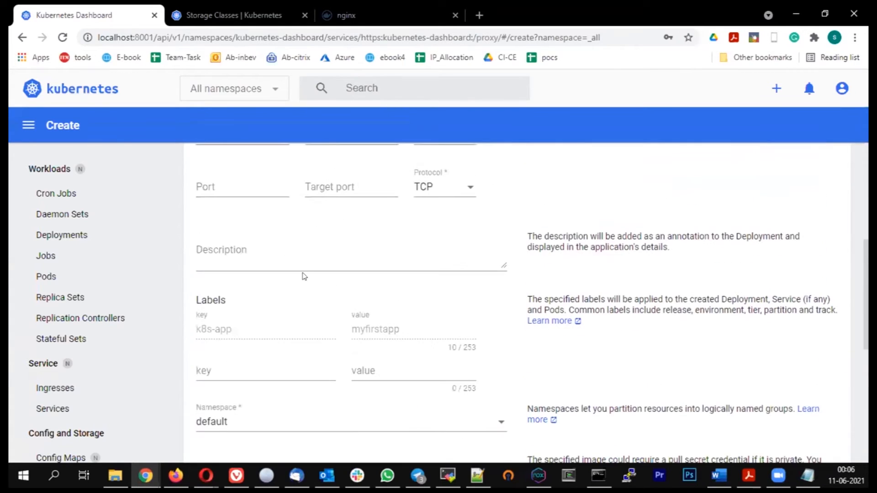
{"action": "left_click", "coordinate": [289, 256]}
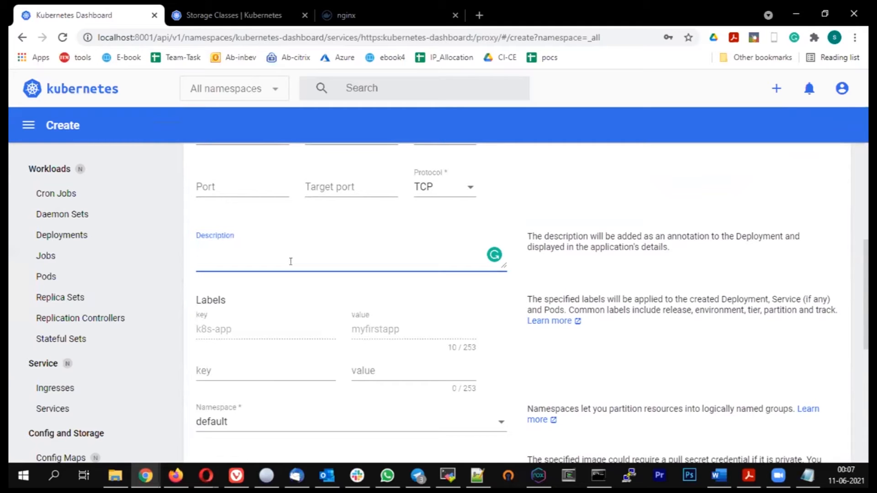
{"action": "scroll", "coordinate": [290, 261], "scroll_direction": "down", "scroll_amount": 1}
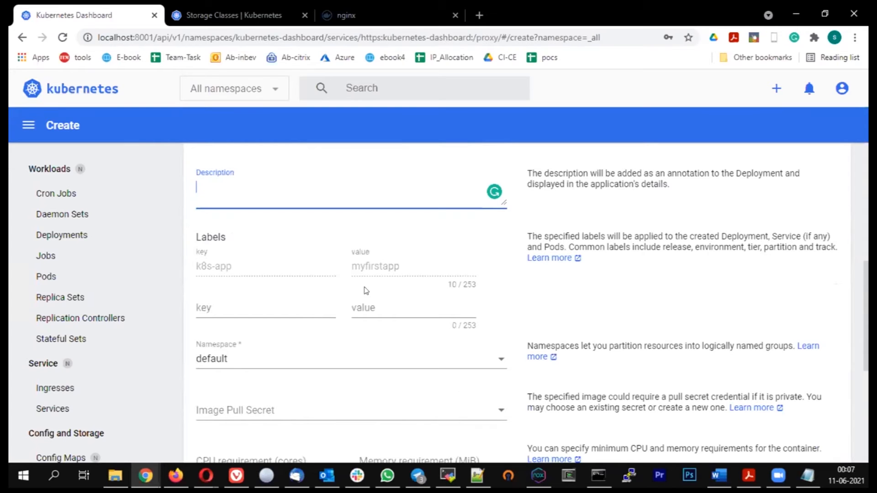
{"action": "scroll", "coordinate": [274, 225], "scroll_direction": "up", "scroll_amount": 5}
{"action": "scroll", "coordinate": [344, 279], "scroll_direction": "down", "scroll_amount": 3}
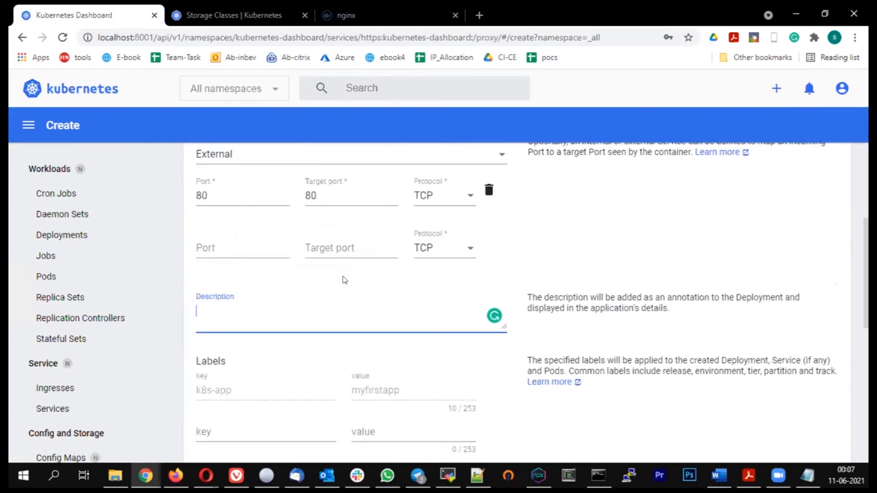
{"action": "scroll", "coordinate": [344, 280], "scroll_direction": "down", "scroll_amount": 6}
{"action": "scroll", "coordinate": [341, 212], "scroll_direction": "up", "scroll_amount": 4}
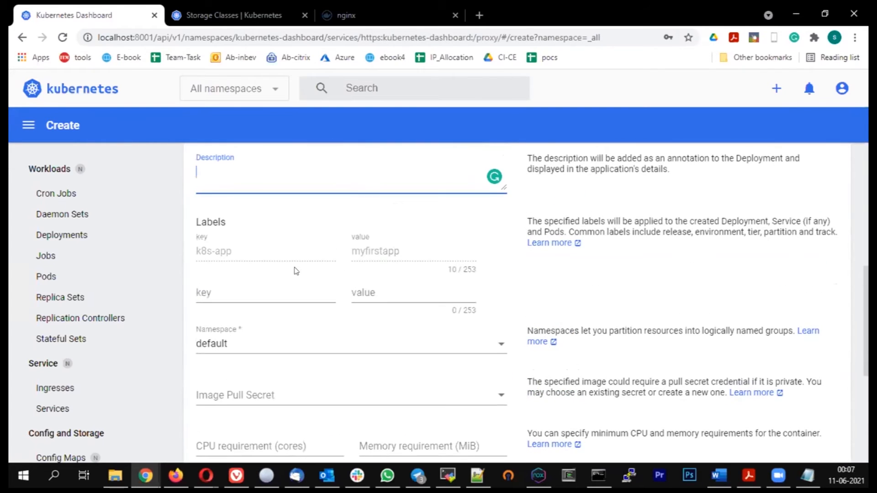
{"action": "double_click", "coordinate": [216, 251]}
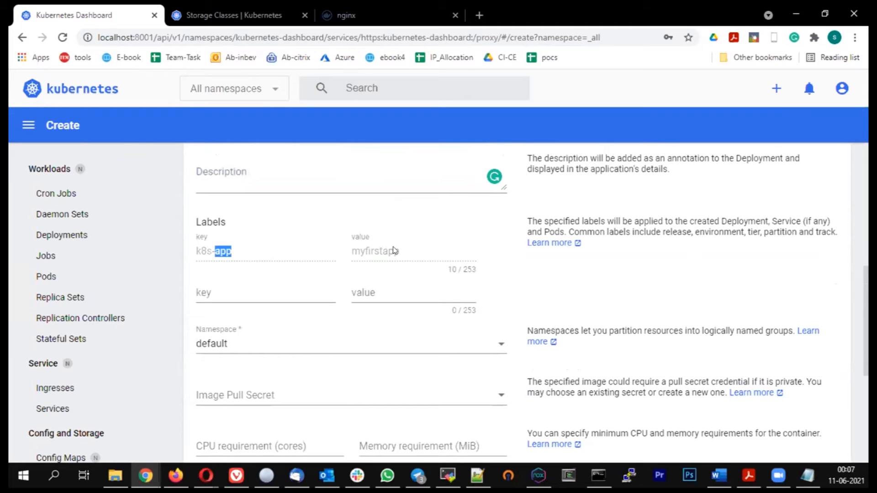
{"action": "left_click_drag", "start_coordinate": [406, 252], "coordinate": [251, 245]}
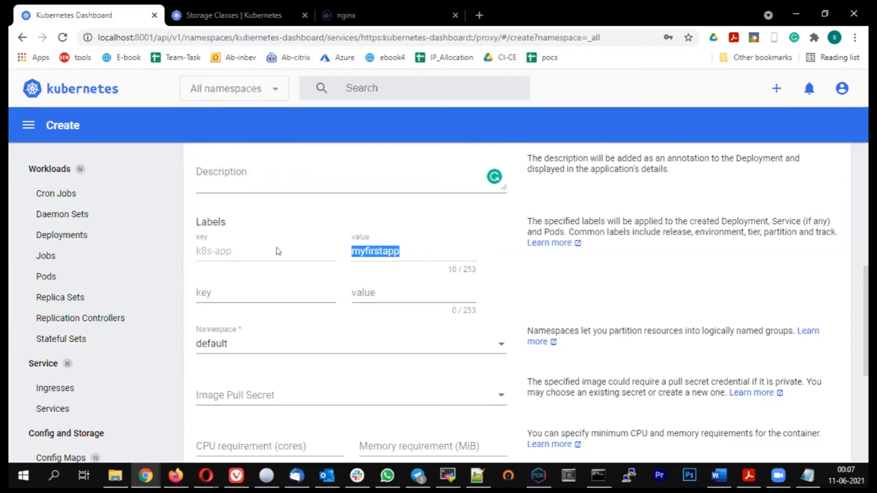
{"action": "left_click", "coordinate": [263, 252]}
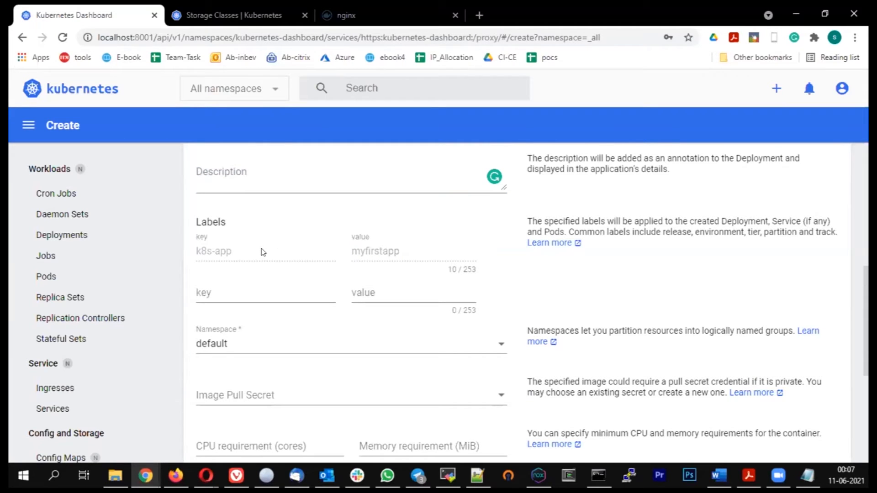
Step: Examine the namespace, image pull secret, resource requirement, run command, privileged and environment variable settings
{"action": "scroll", "coordinate": [263, 252], "scroll_direction": "down", "scroll_amount": 3}
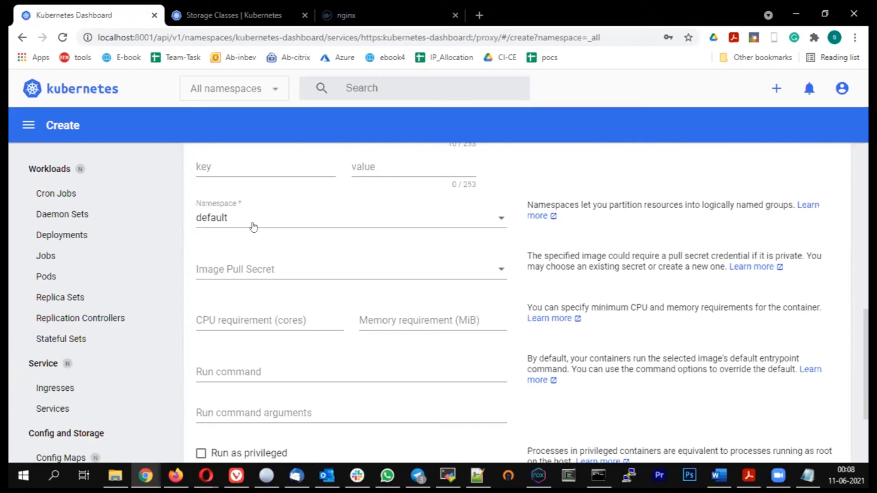
{"action": "scroll", "coordinate": [254, 226], "scroll_direction": "down", "scroll_amount": 2}
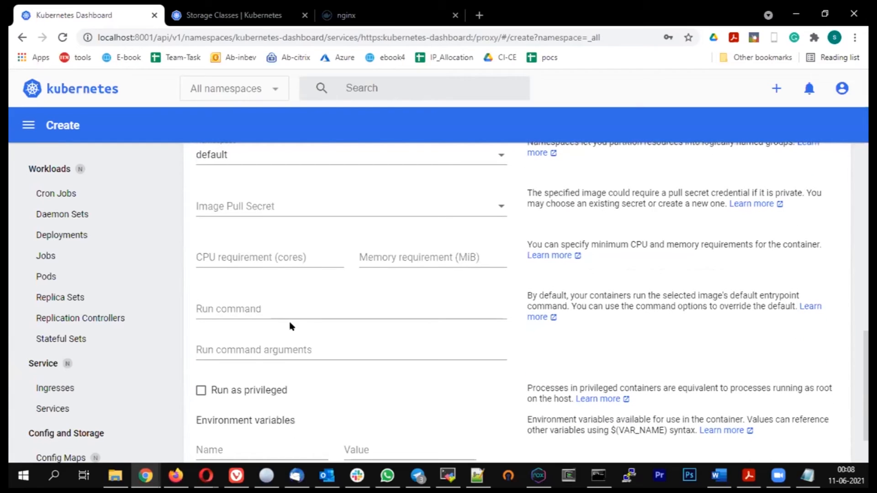
{"action": "left_click", "coordinate": [275, 303]}
{"action": "left_click", "coordinate": [295, 352]}
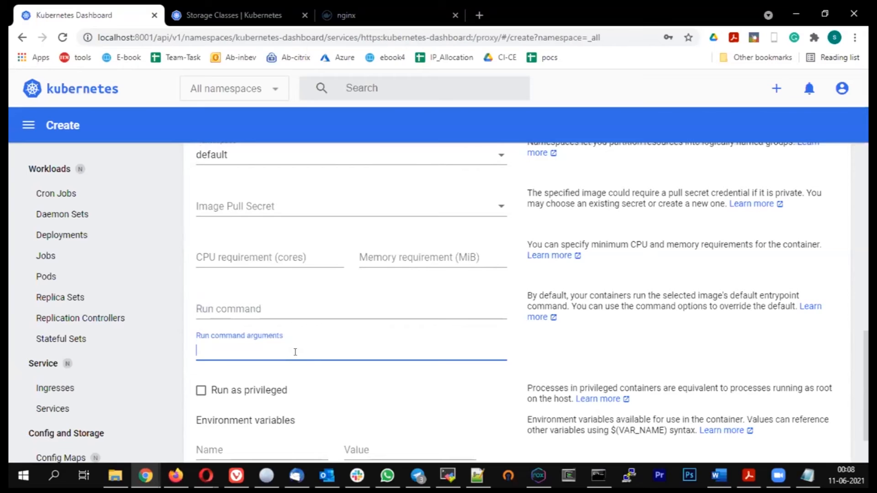
{"action": "scroll", "coordinate": [295, 353], "scroll_direction": "down", "scroll_amount": 2}
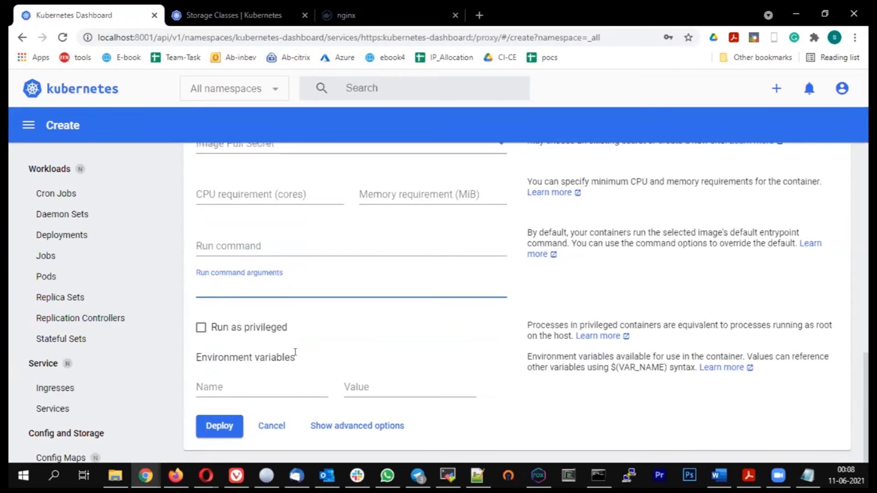
{"action": "left_click", "coordinate": [241, 383]}
{"action": "left_click", "coordinate": [366, 386]}
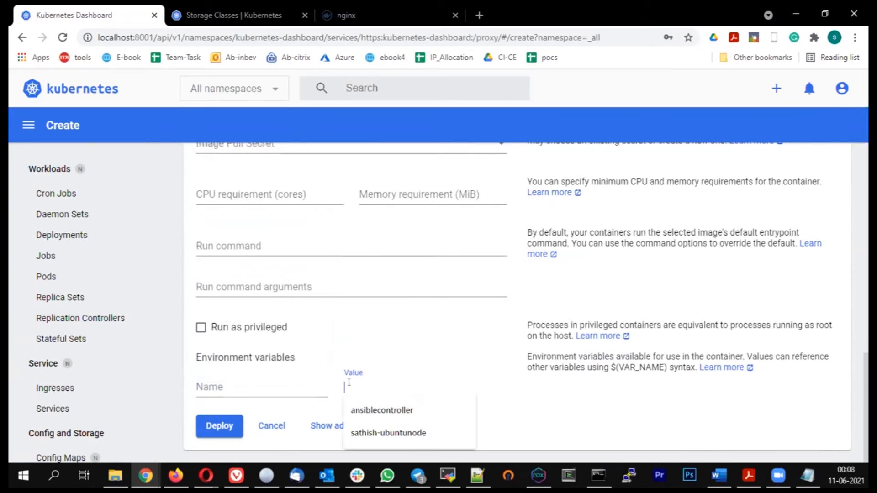
{"action": "left_click", "coordinate": [226, 384]}
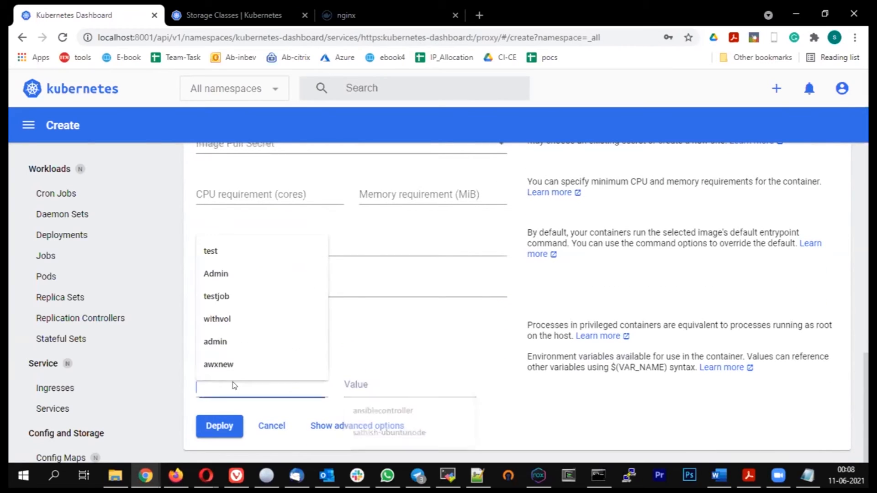
{"action": "left_click", "coordinate": [339, 333]}
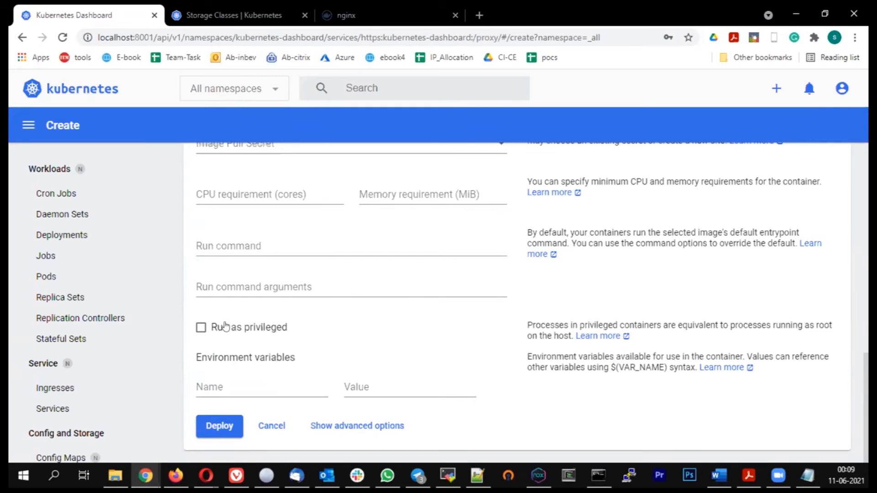
Step: Review the app name, container image and number of pods, and deploy the application
{"action": "scroll", "coordinate": [347, 271], "scroll_direction": "up", "scroll_amount": 8}
{"action": "scroll", "coordinate": [348, 271], "scroll_direction": "up", "scroll_amount": 4}
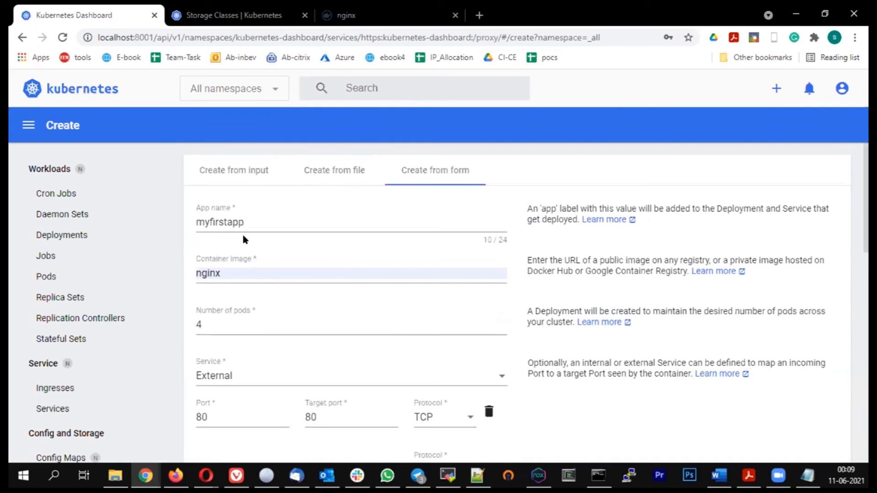
{"action": "left_click", "coordinate": [234, 222]}
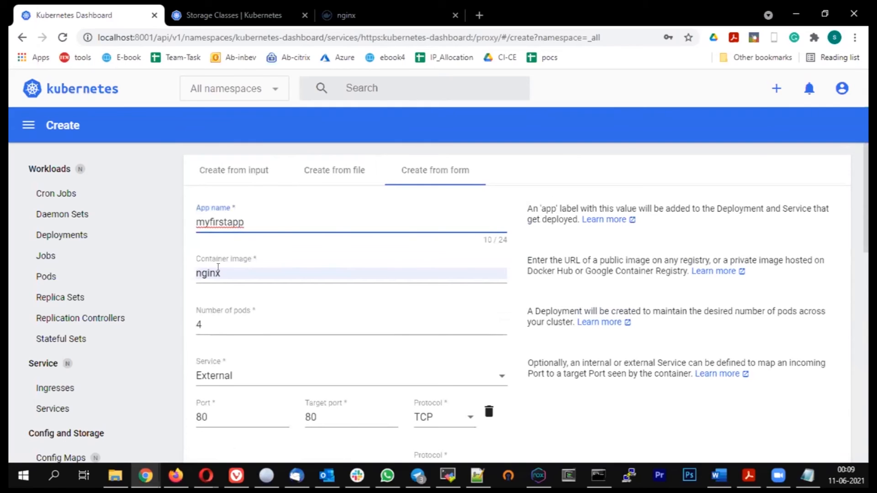
{"action": "left_click", "coordinate": [218, 270]}
{"action": "scroll", "coordinate": [240, 264], "scroll_direction": "down", "scroll_amount": 1}
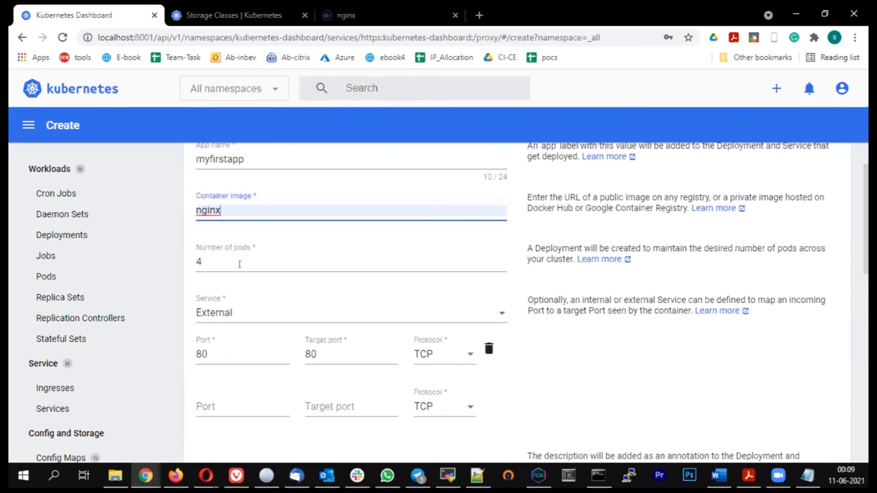
{"action": "left_click", "coordinate": [214, 256]}
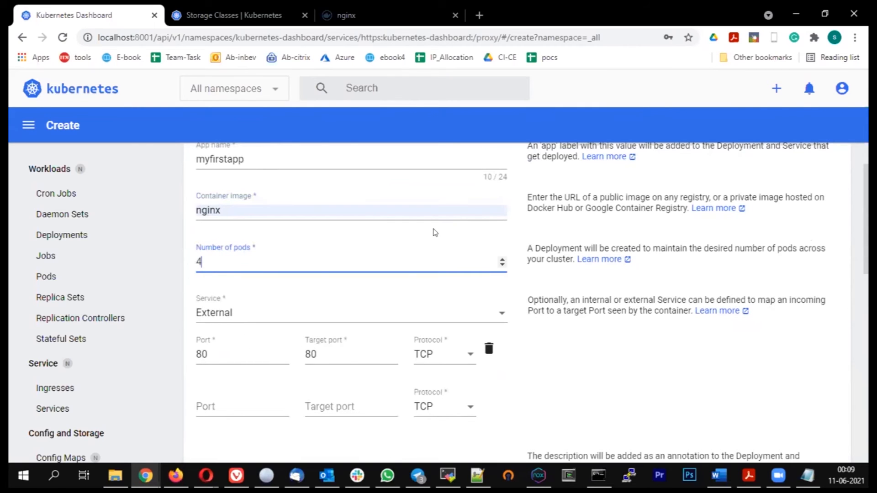
{"action": "scroll", "coordinate": [435, 233], "scroll_direction": "down", "scroll_amount": 10}
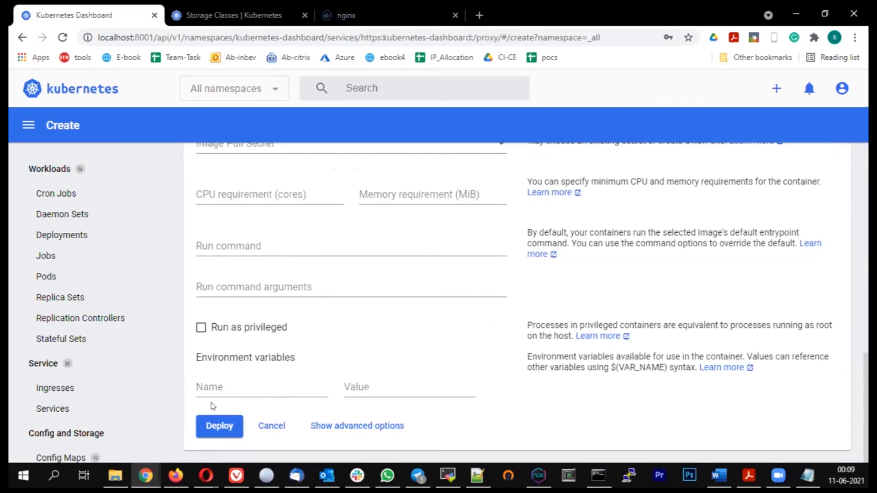
{"action": "left_click", "coordinate": [213, 429]}
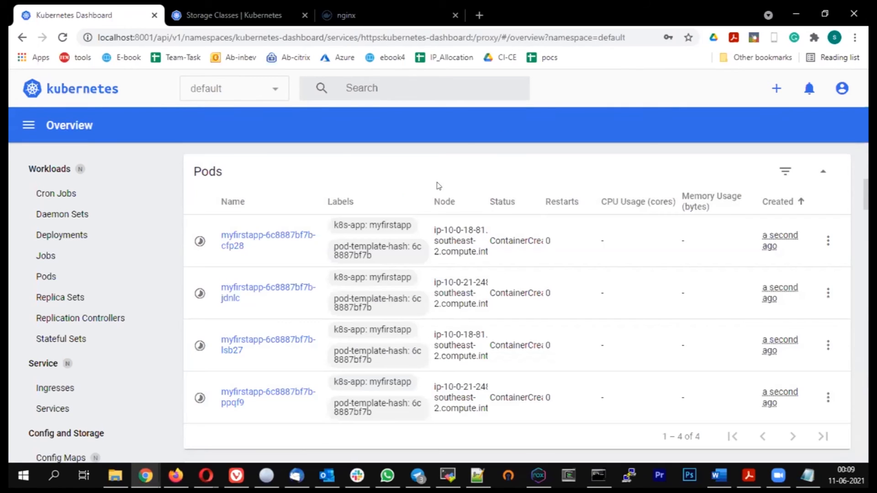
Step: Check the pod status of myfirstapp in the deployments list and in the replica sets list
{"action": "left_click", "coordinate": [57, 236]}
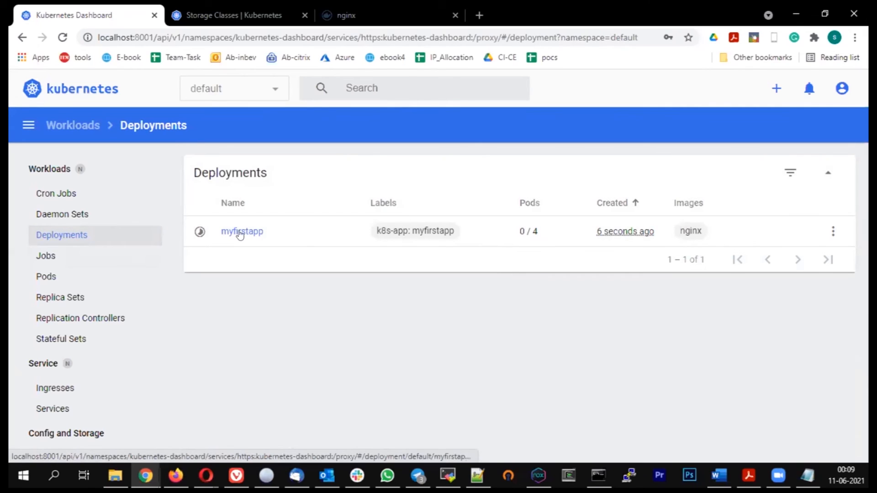
{"action": "left_click_drag", "start_coordinate": [517, 232], "coordinate": [545, 231]}
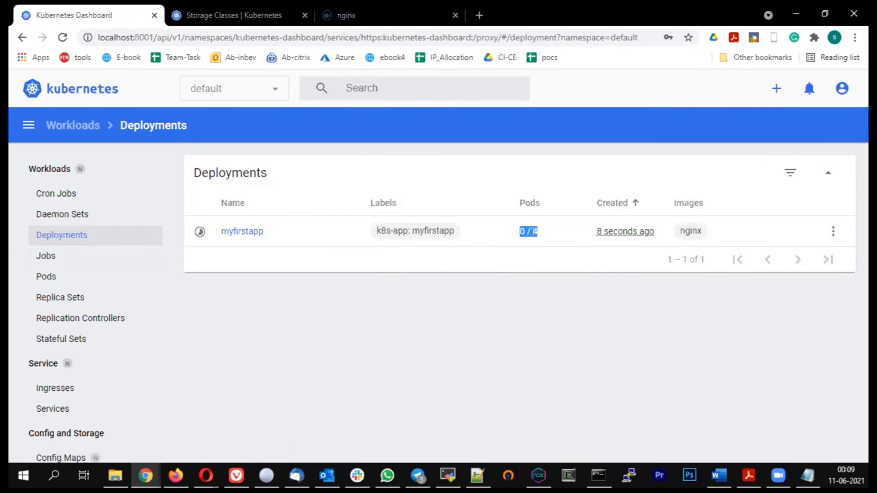
{"action": "left_click", "coordinate": [46, 296]}
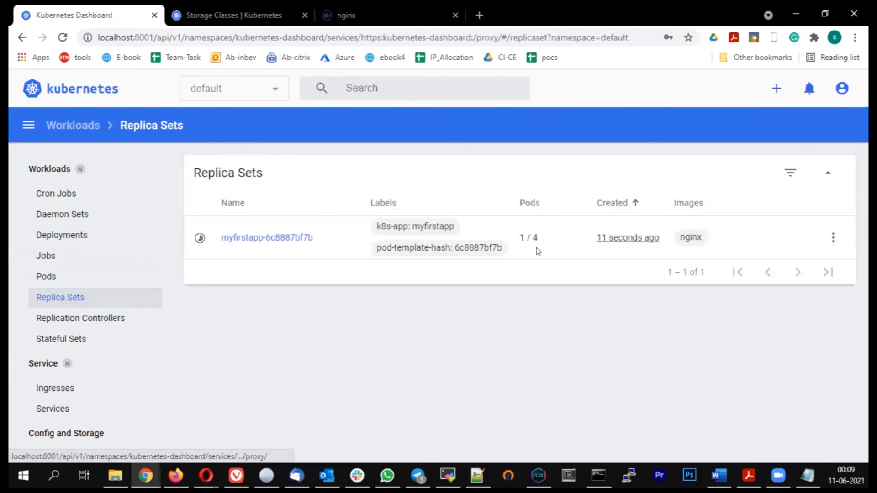
{"action": "left_click_drag", "start_coordinate": [520, 237], "coordinate": [538, 239]}
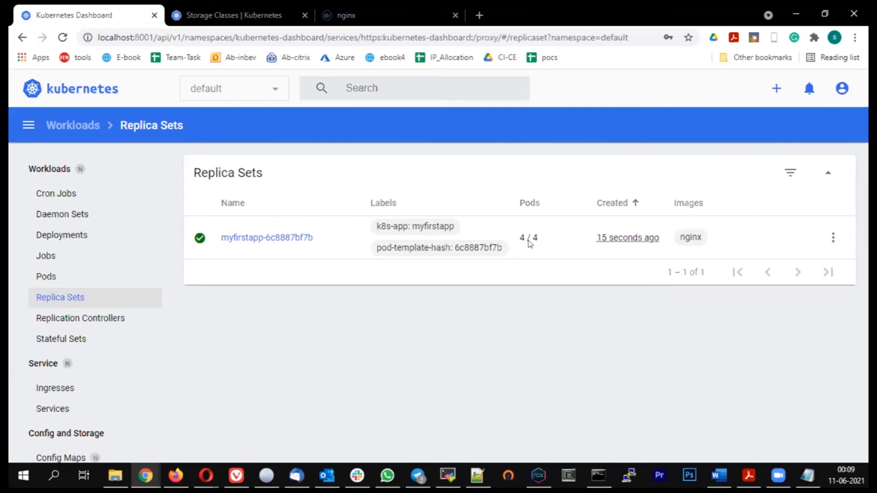
{"action": "left_click_drag", "start_coordinate": [521, 236], "coordinate": [538, 238]}
{"action": "scroll", "coordinate": [125, 280], "scroll_direction": "down", "scroll_amount": 2}
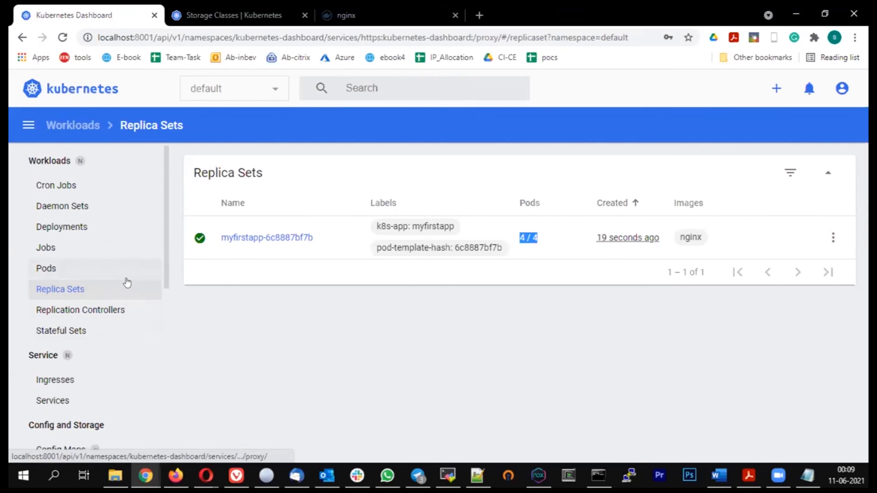
Step: Check which nodes run the myfirstapp pods in the pods list, and show the list of services
{"action": "left_click", "coordinate": [52, 213]}
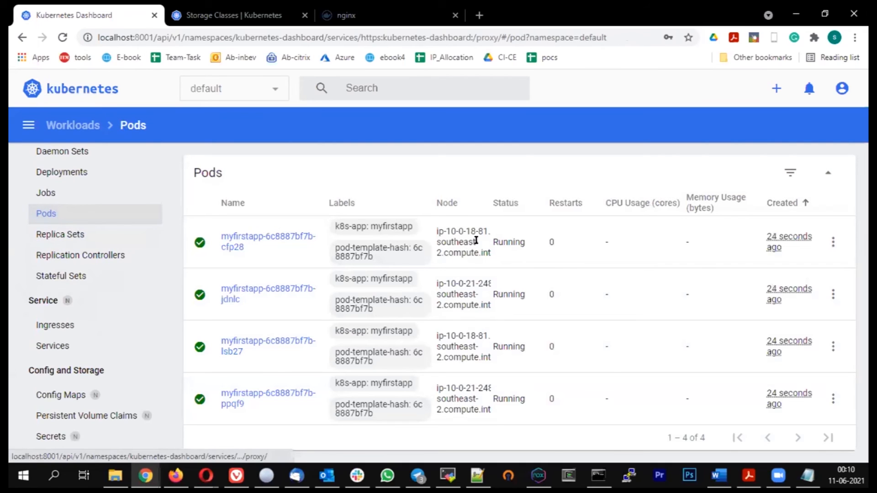
{"action": "double_click", "coordinate": [482, 231]}
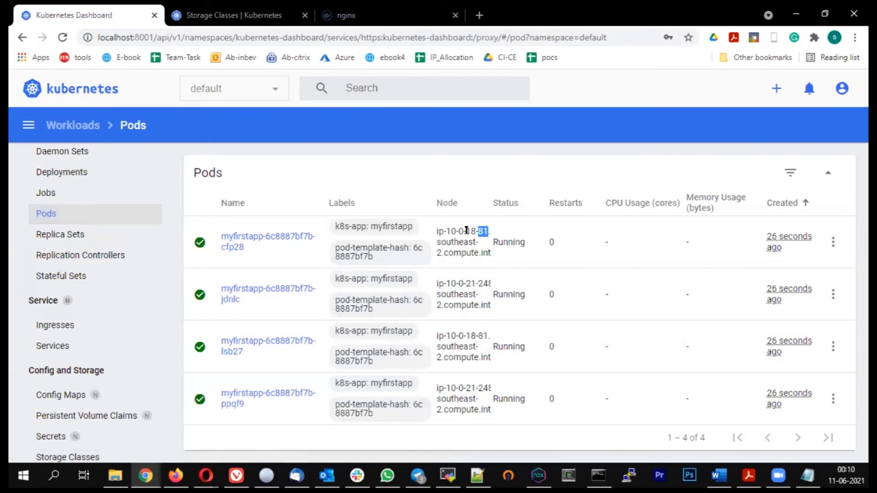
{"action": "double_click", "coordinate": [478, 329]}
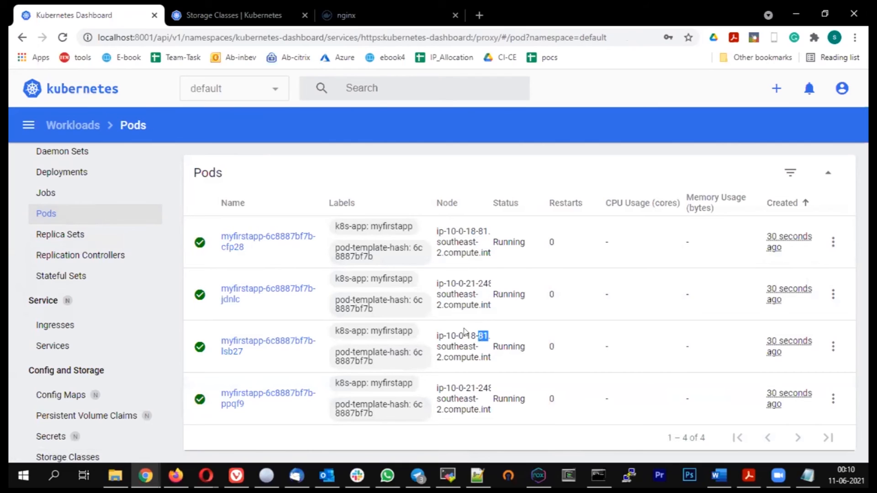
{"action": "double_click", "coordinate": [480, 283]}
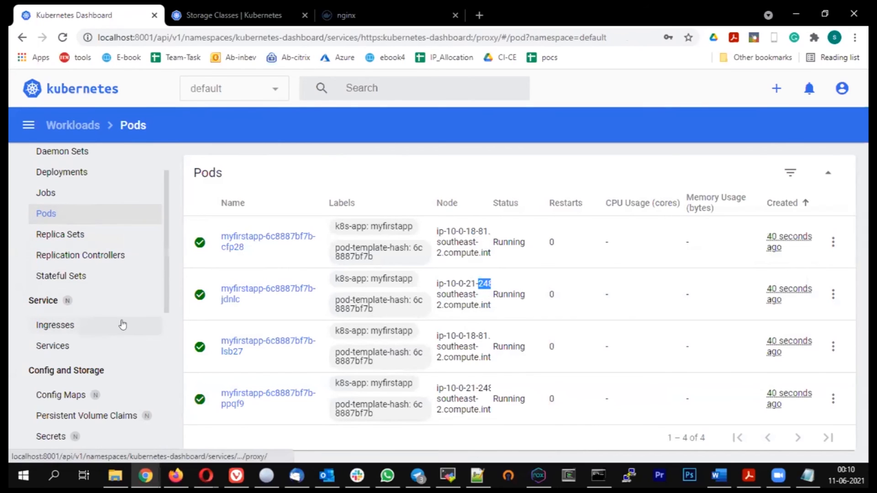
{"action": "scroll", "coordinate": [122, 324], "scroll_direction": "down", "scroll_amount": 1}
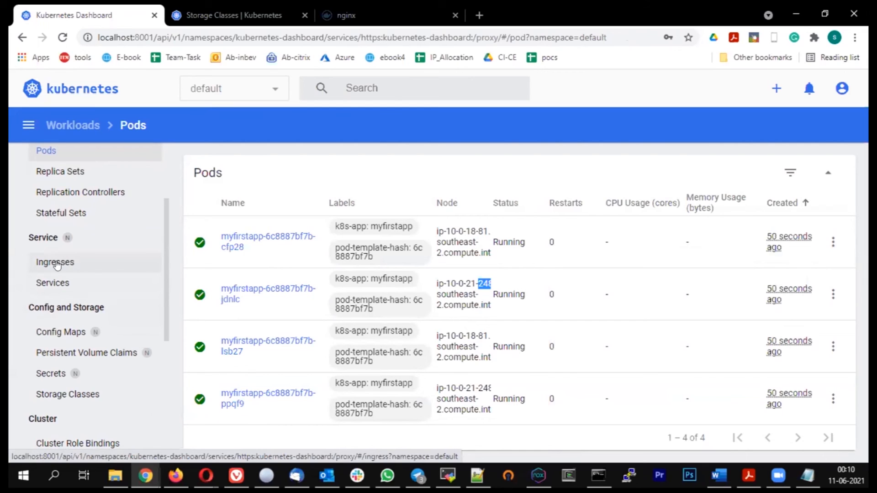
{"action": "left_click", "coordinate": [54, 283]}
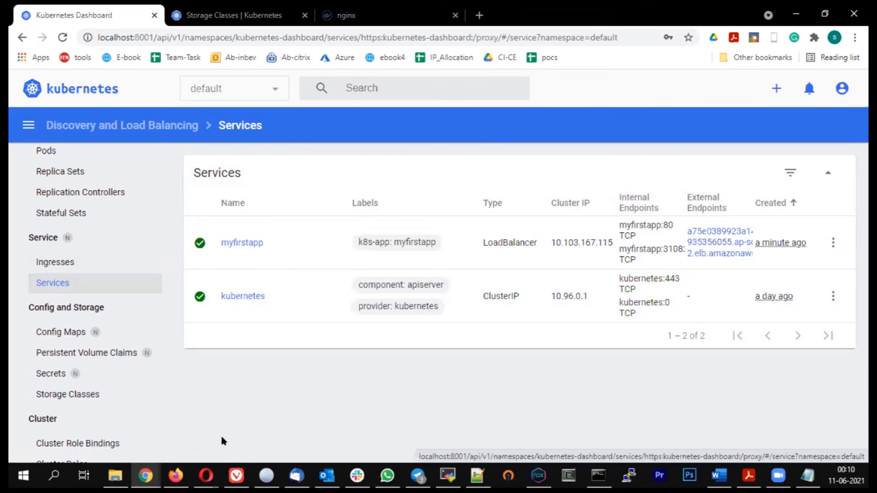
Step: Switch to the AWS EC2 console, refresh the load balancers list and select the load balancer whose name starts with a75e0389923a
{"action": "mouse_move", "coordinate": [145, 475]}
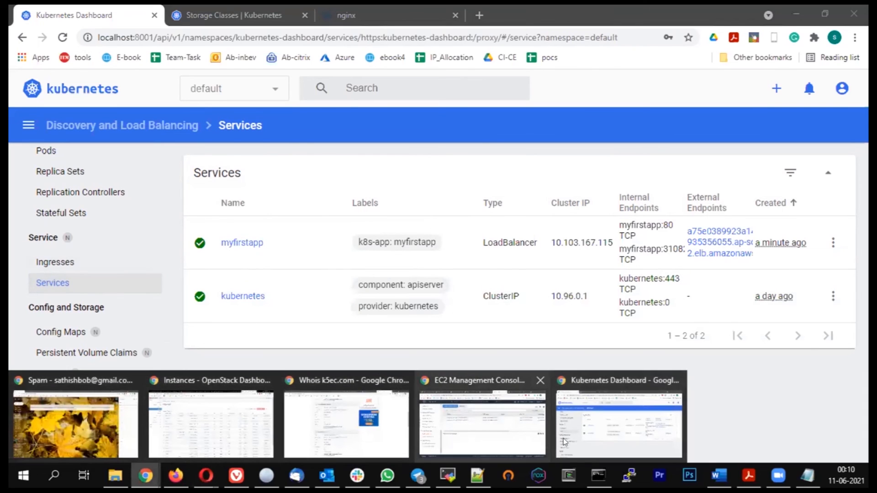
{"action": "left_click", "coordinate": [461, 407]}
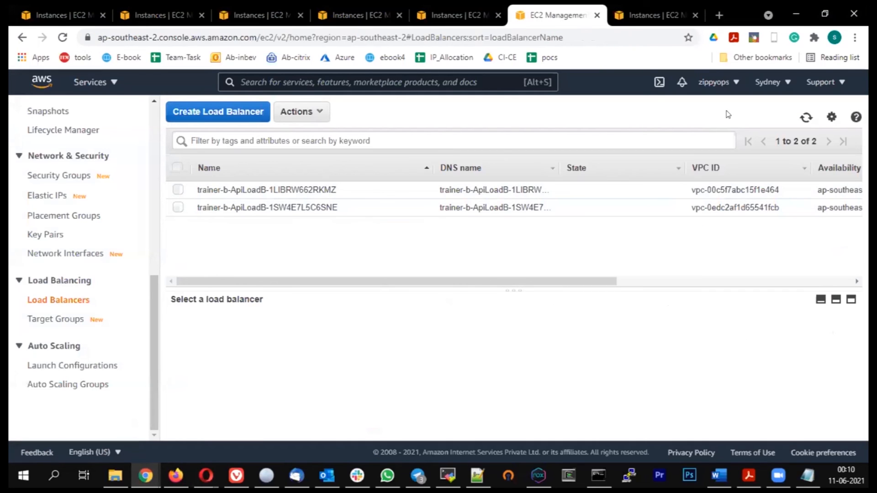
{"action": "left_click", "coordinate": [806, 118]}
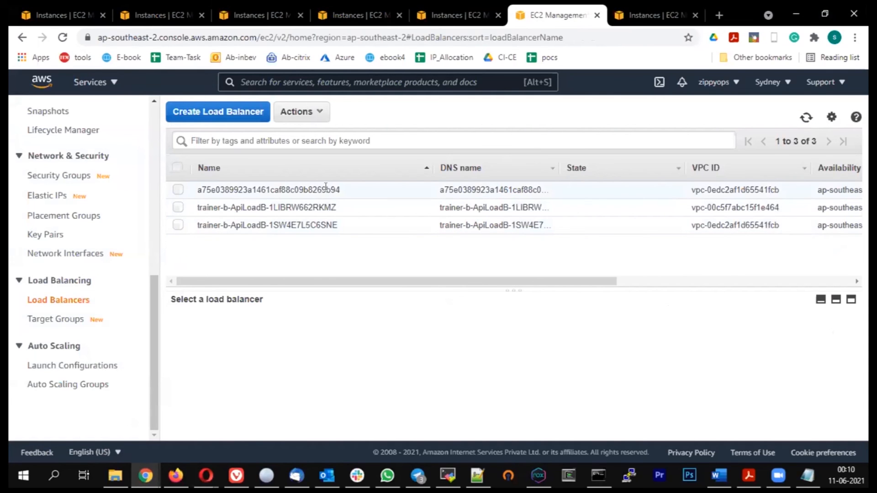
{"action": "double_click", "coordinate": [326, 190]}
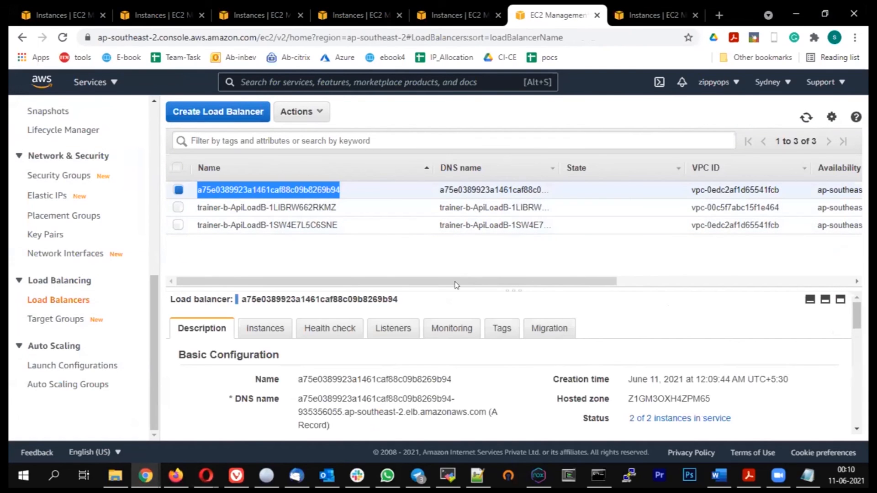
Step: Enlarge the load balancer's details and examine the names of its registered instances
{"action": "left_click_drag", "start_coordinate": [457, 290], "coordinate": [457, 228]}
{"action": "left_click", "coordinate": [261, 267]}
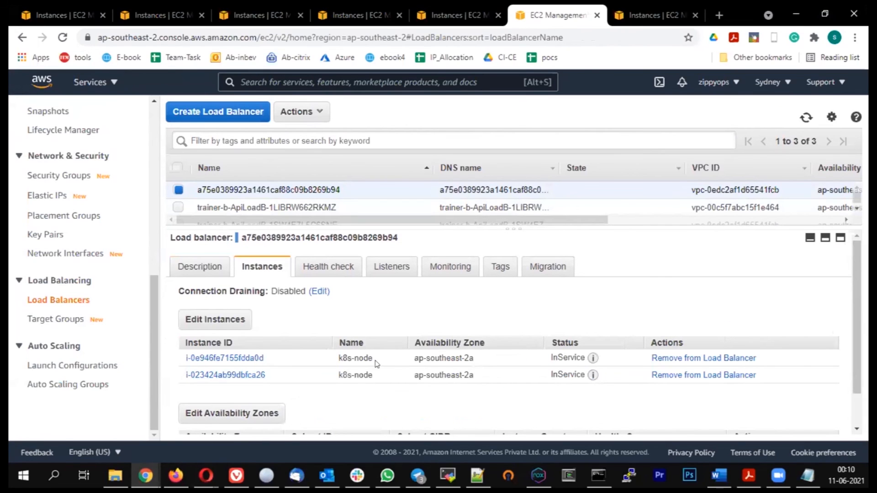
{"action": "double_click", "coordinate": [359, 360]}
{"action": "left_click_drag", "start_coordinate": [354, 374], "coordinate": [348, 374]}
{"action": "left_click_drag", "start_coordinate": [411, 390], "coordinate": [383, 373]}
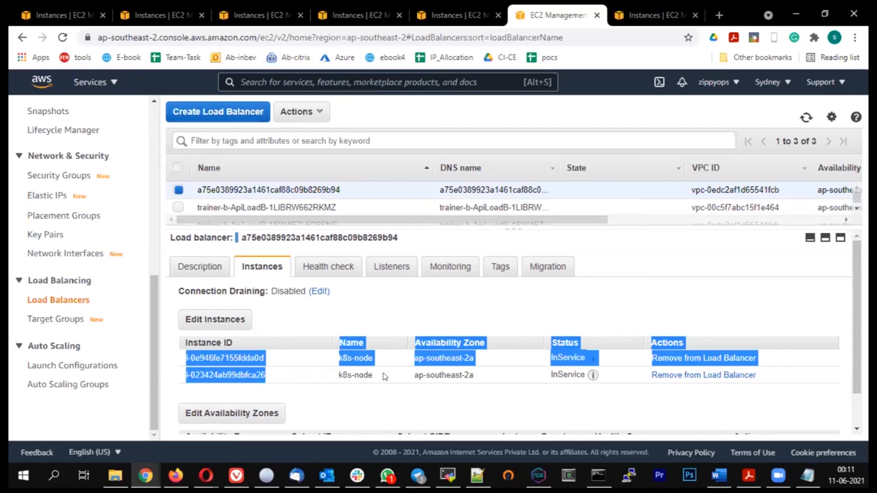
{"action": "left_click", "coordinate": [383, 376]}
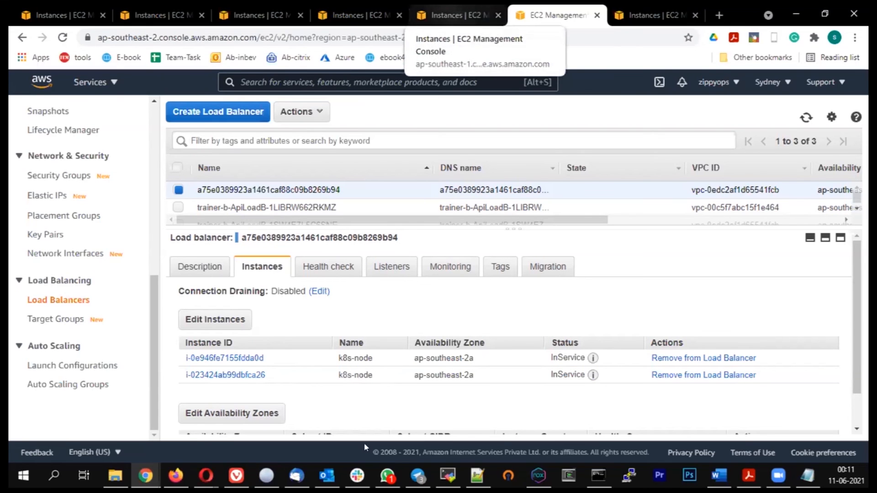
Step: Switch back to the Kubernetes Dashboard, open the external endpoint of the myfirstapp service and reload its page
{"action": "left_click", "coordinate": [145, 475]}
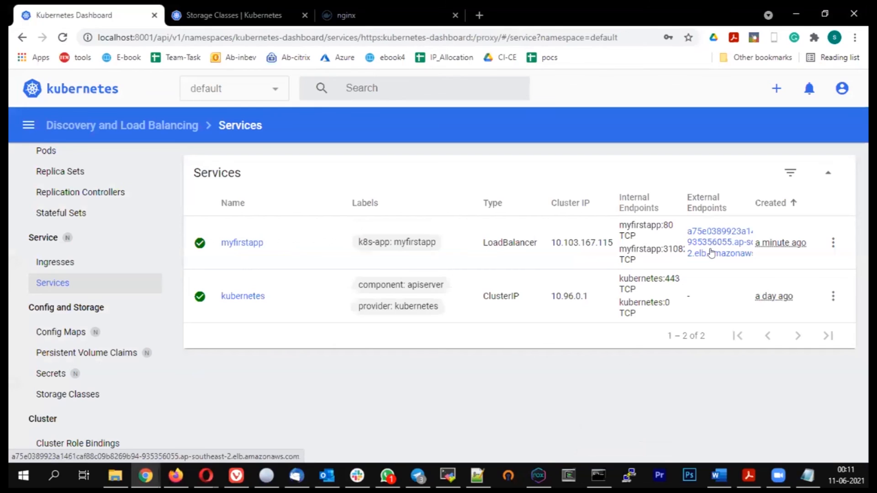
{"action": "left_click", "coordinate": [711, 252]}
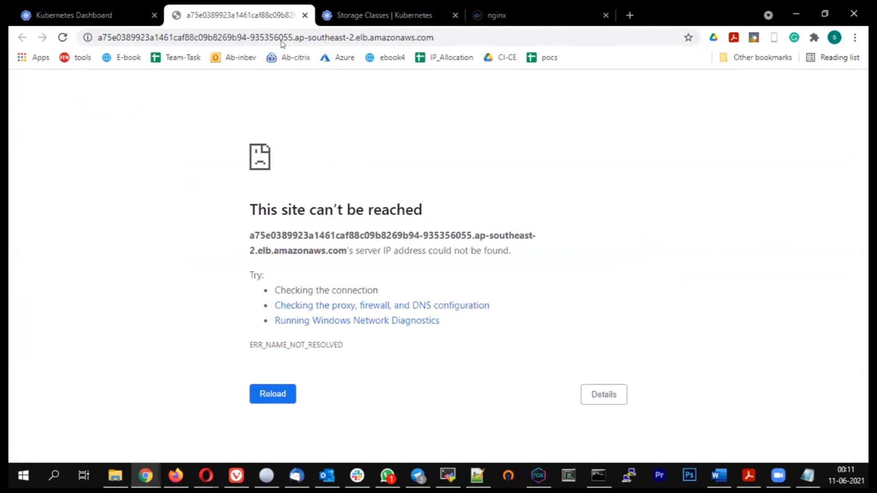
{"action": "left_click_drag", "start_coordinate": [242, 37], "coordinate": [43, 23]}
{"action": "left_click", "coordinate": [438, 33]}
{"action": "left_click", "coordinate": [423, 132]}
{"action": "left_click", "coordinate": [63, 37]}
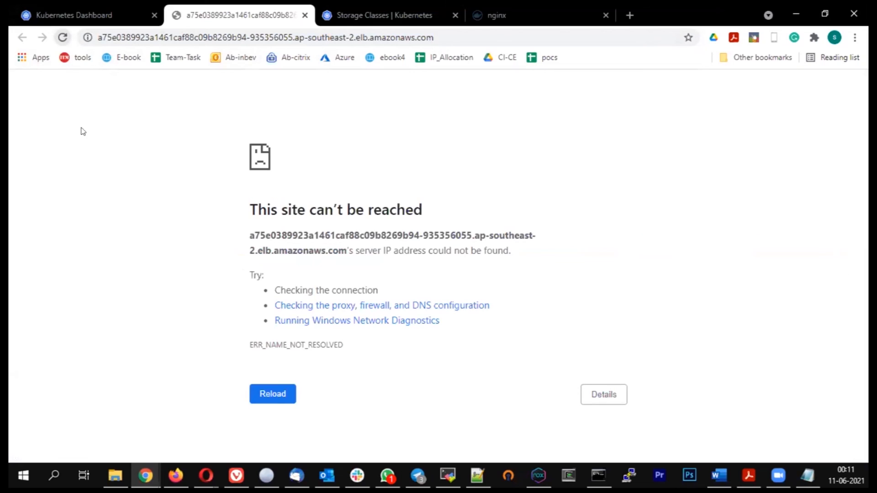
{"action": "left_click", "coordinate": [56, 39]}
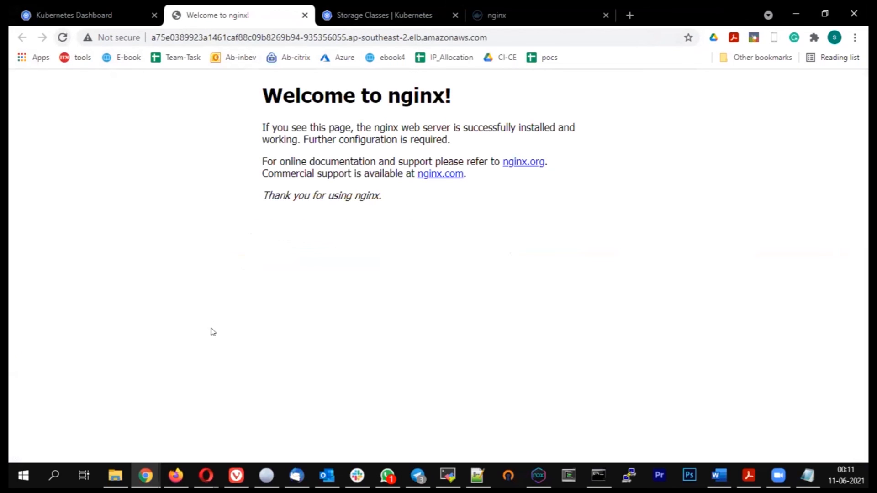
Step: Examine the load balancer address and the nginx welcome page it serves
{"action": "left_click", "coordinate": [499, 33]}
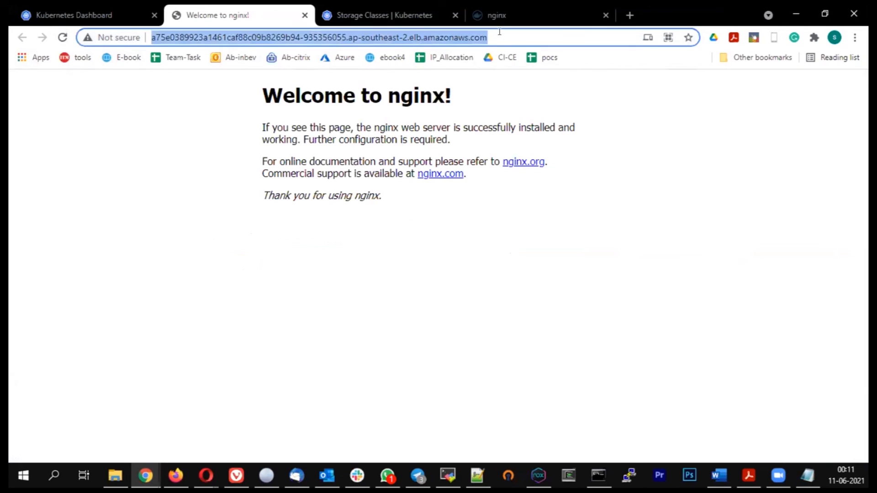
{"action": "left_click_drag", "start_coordinate": [500, 30], "coordinate": [74, 15]}
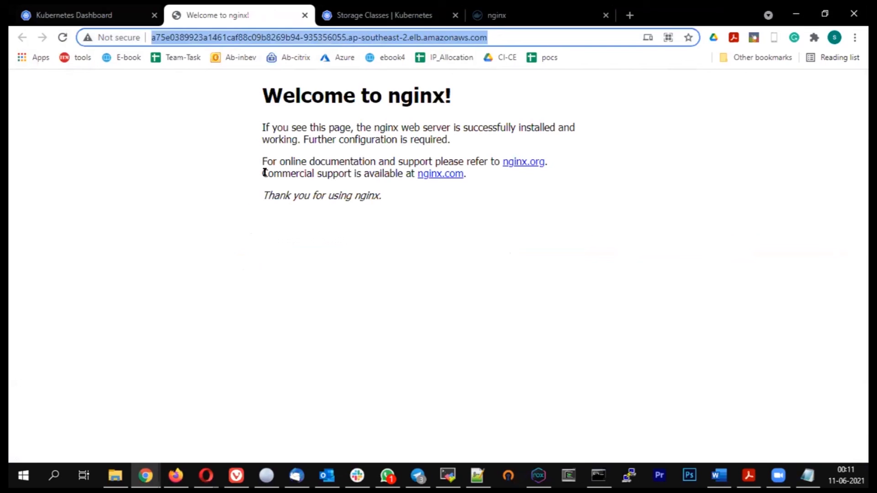
{"action": "left_click", "coordinate": [373, 222]}
{"action": "left_click_drag", "start_coordinate": [260, 91], "coordinate": [365, 282]}
{"action": "left_click", "coordinate": [446, 266]}
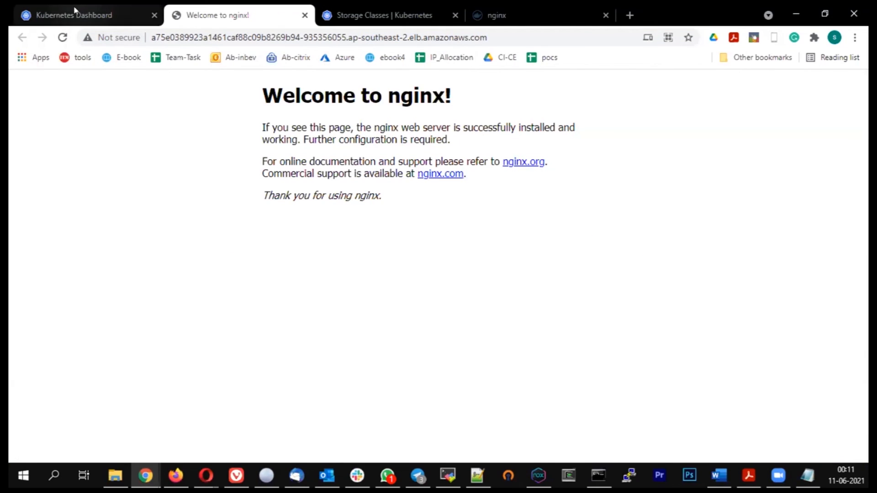